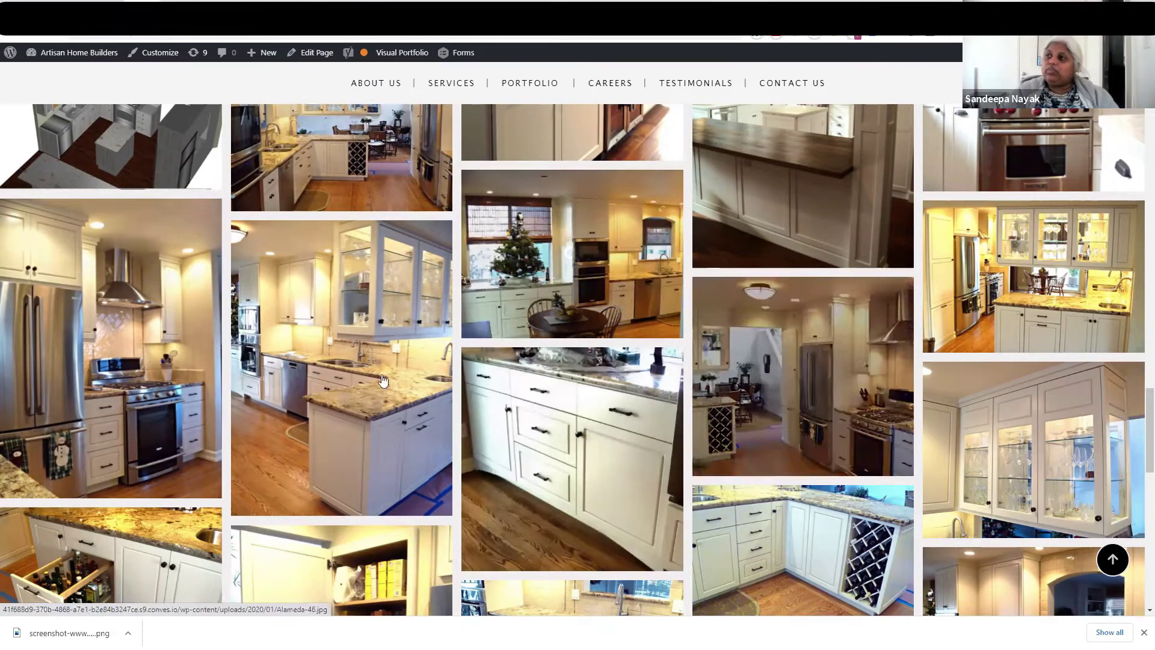
# Open the White Kitchens Visual Portfolio layout from the admin bar for editing.
pyautogui.moveTo(405, 58)
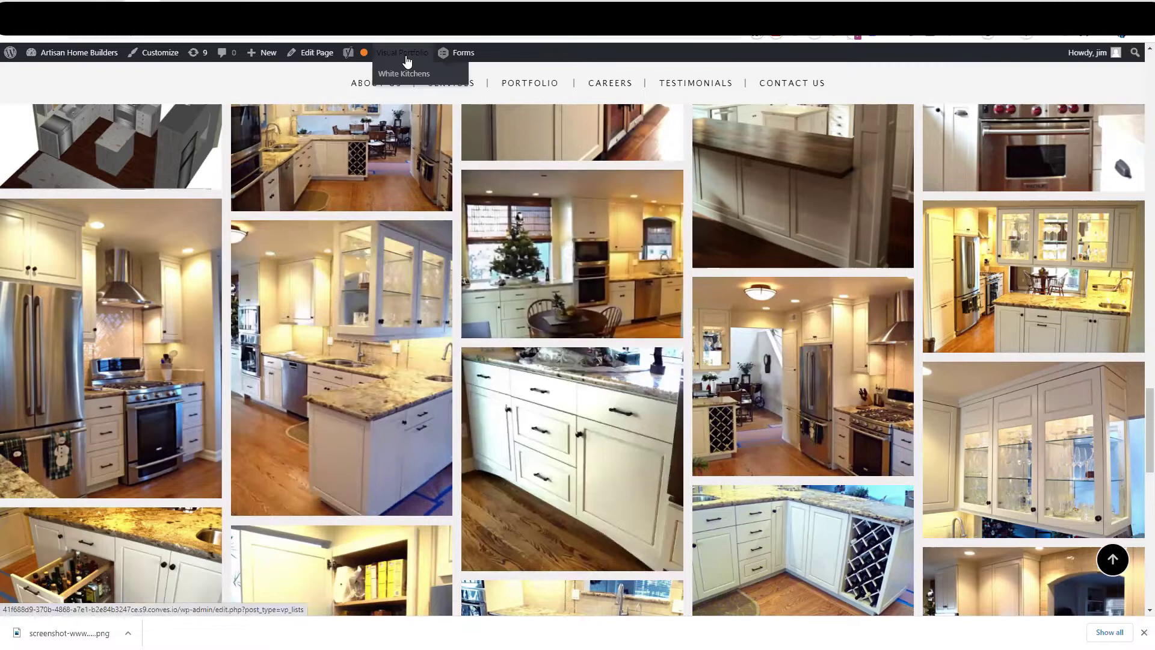
pyautogui.click(404, 75)
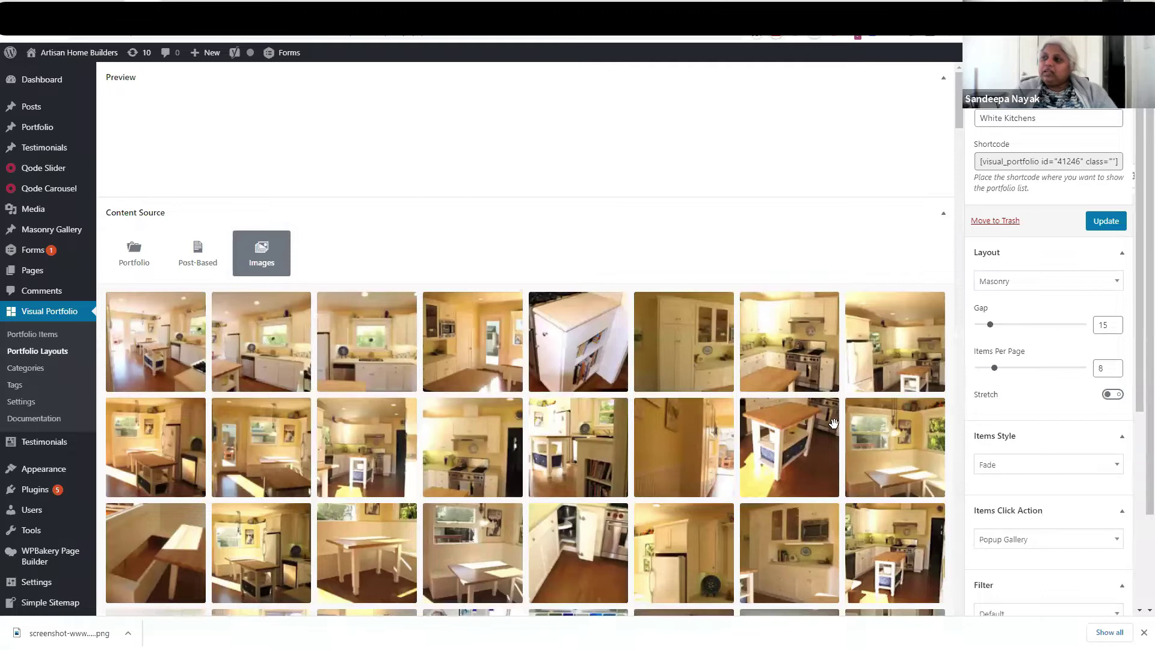
pyautogui.scroll(-5, 833, 423)
pyautogui.scroll(-10, 831, 428)
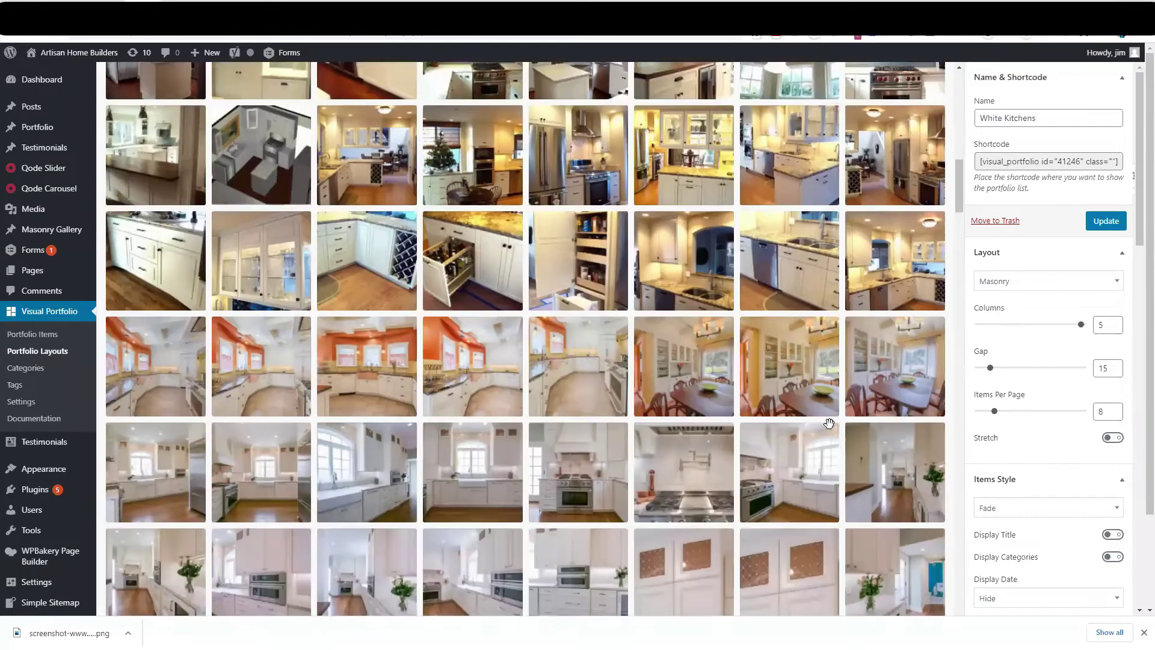
pyautogui.scroll(-10, 829, 423)
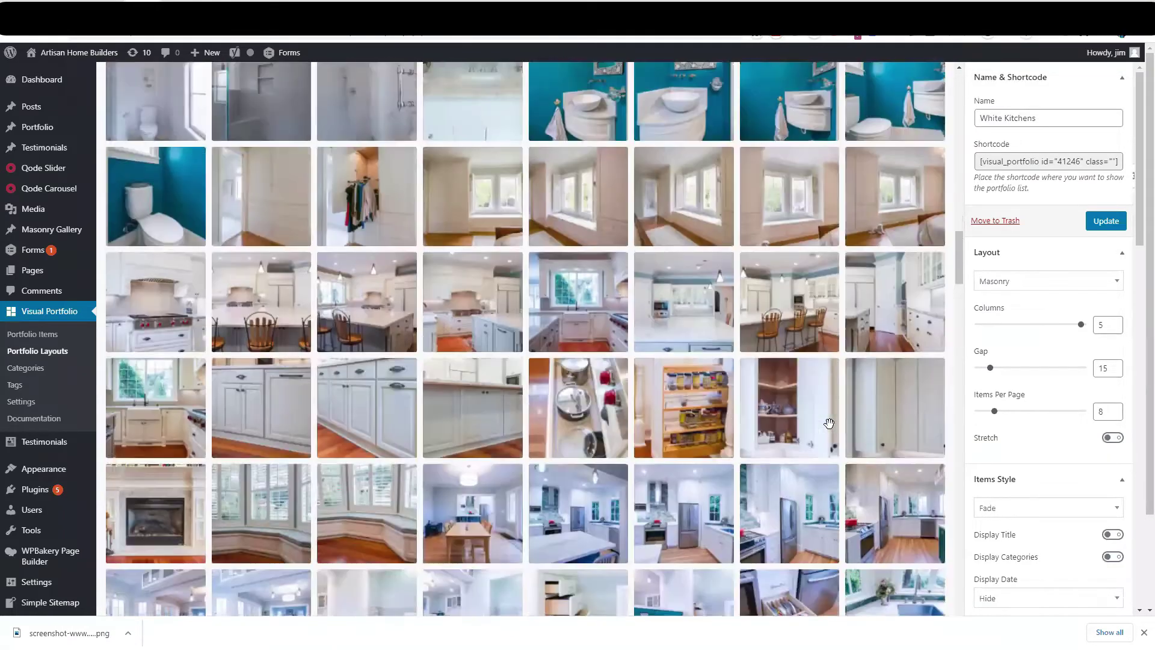
pyautogui.scroll(-10, 829, 423)
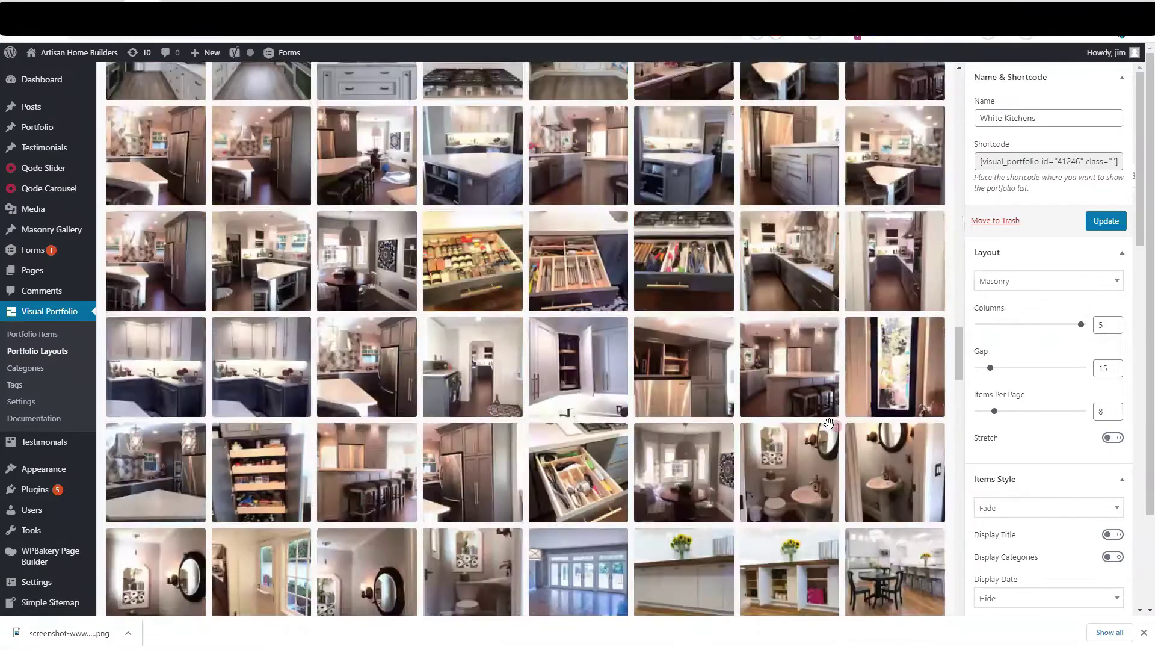
pyautogui.scroll(-10, 830, 424)
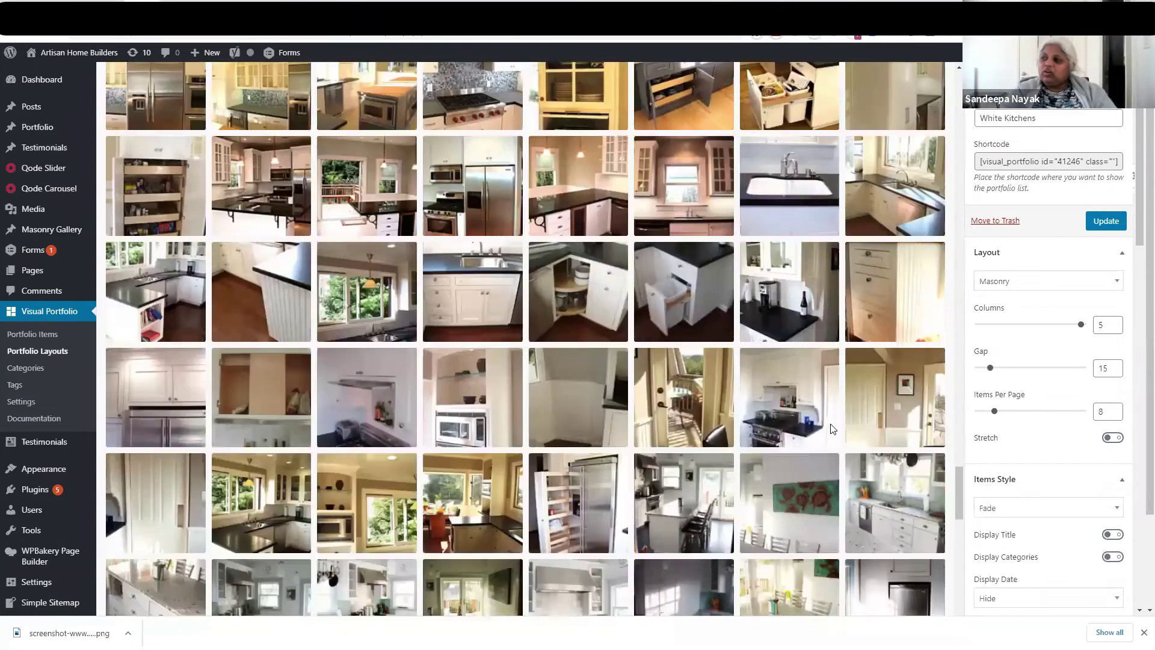
pyautogui.scroll(-10, 830, 424)
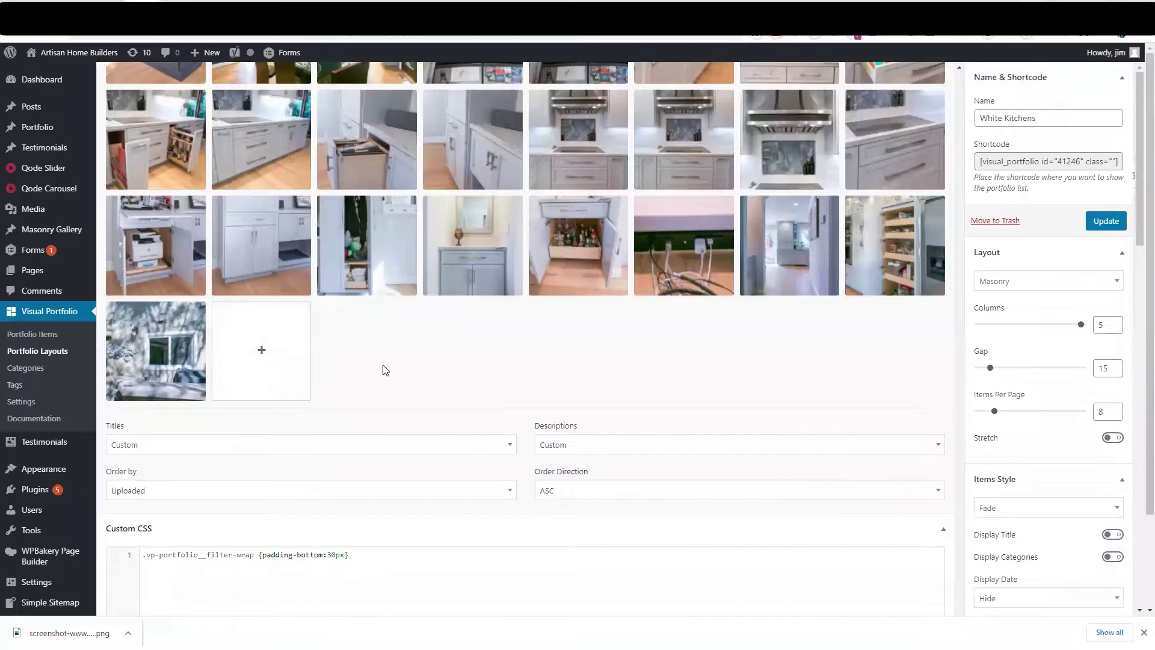
pyautogui.scroll(2, 385, 370)
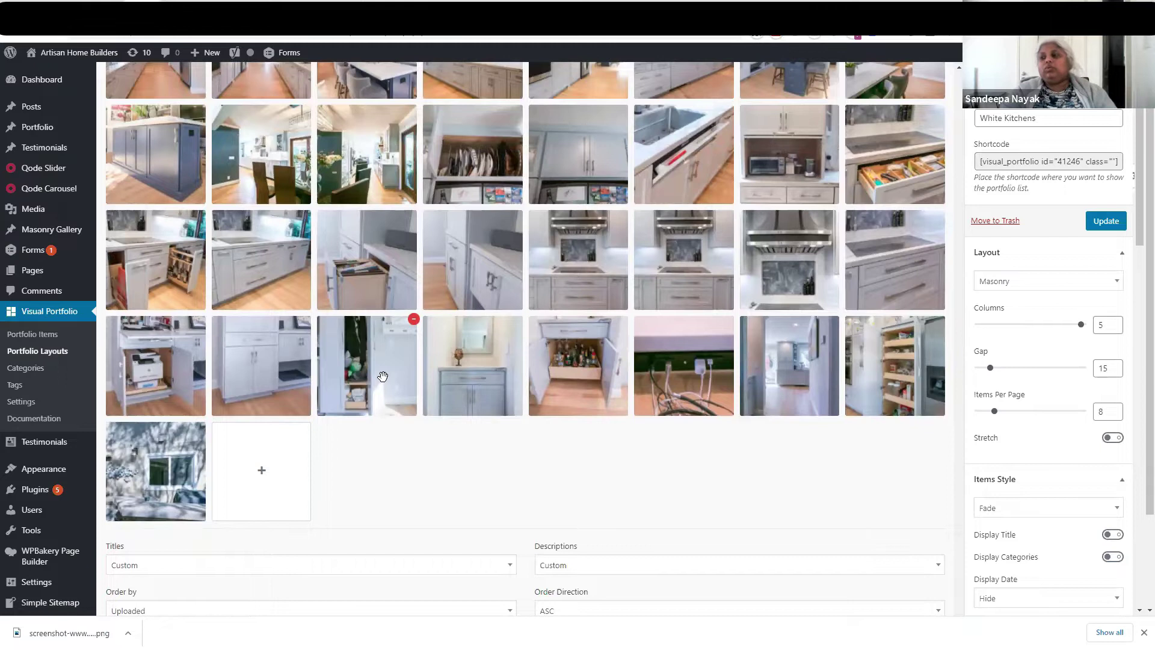
# Drag the pantry, cabinet and cables photos into the Images grid's third row, cables first.
pyautogui.moveTo(382, 376); pyautogui.dragTo(393, 283)
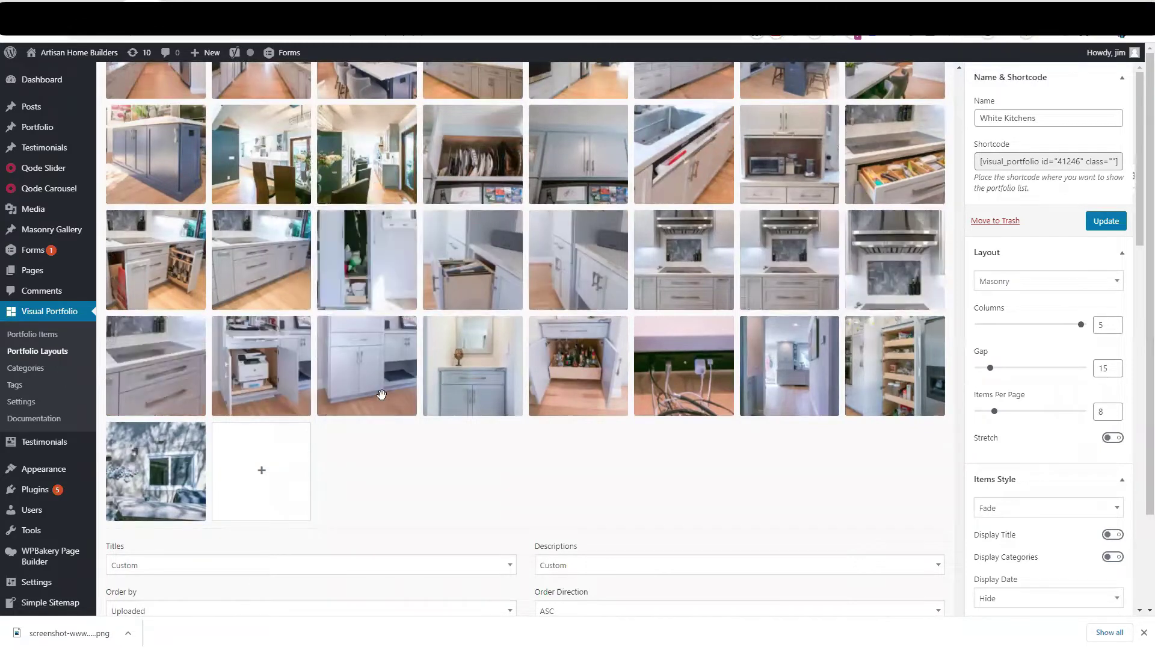
pyautogui.moveTo(380, 394); pyautogui.dragTo(583, 302)
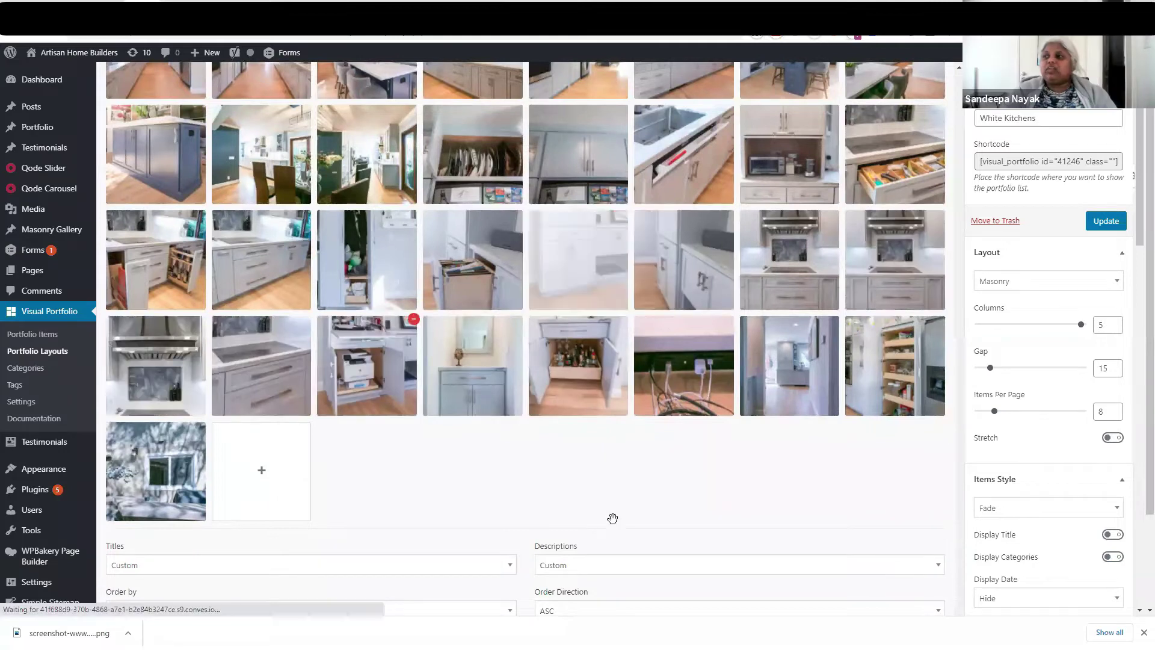
pyautogui.moveTo(715, 362); pyautogui.dragTo(193, 258)
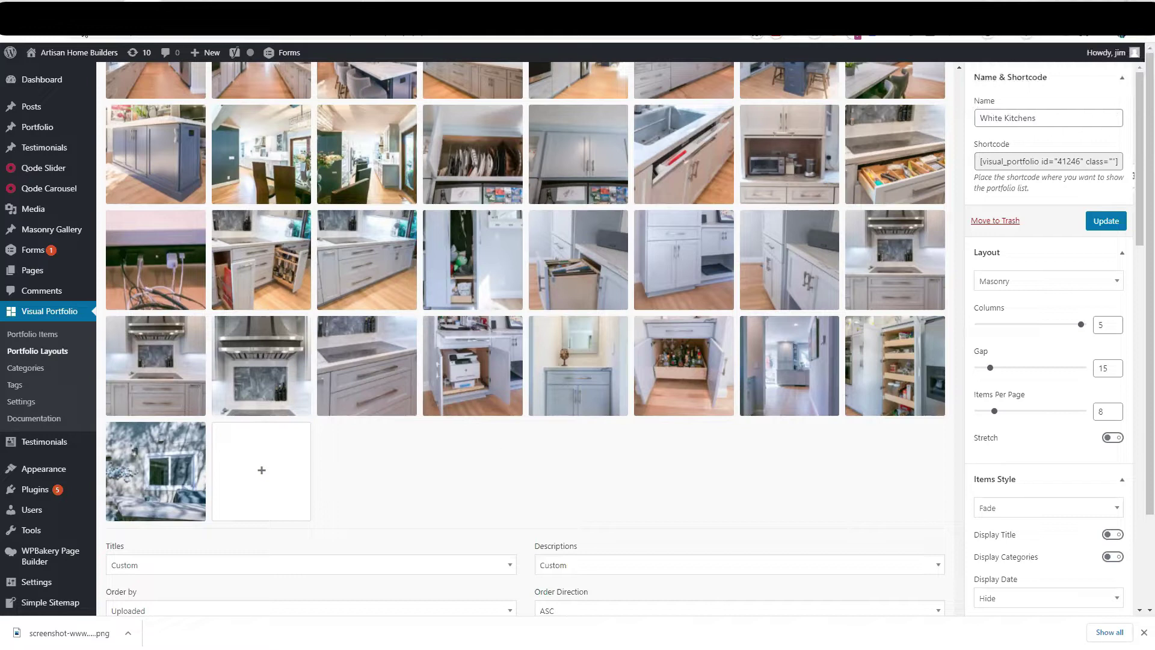
# Leave the layout editor without saving for the public site, then log out from the Howdy menu.
pyautogui.click(41, 74)
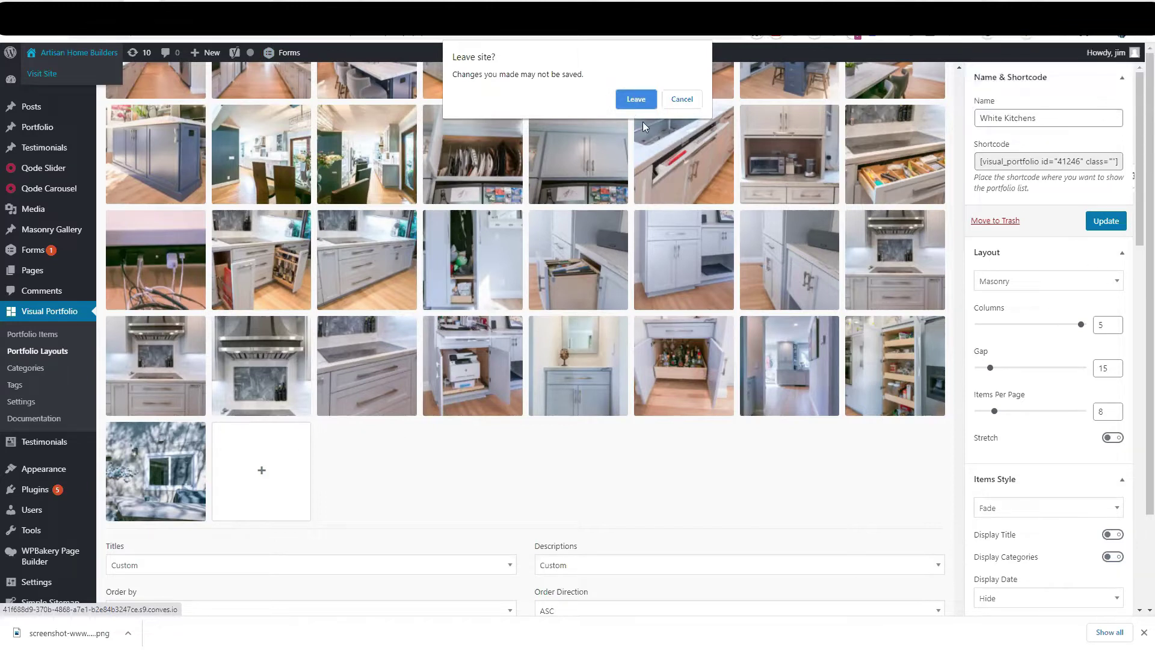
pyautogui.click(635, 100)
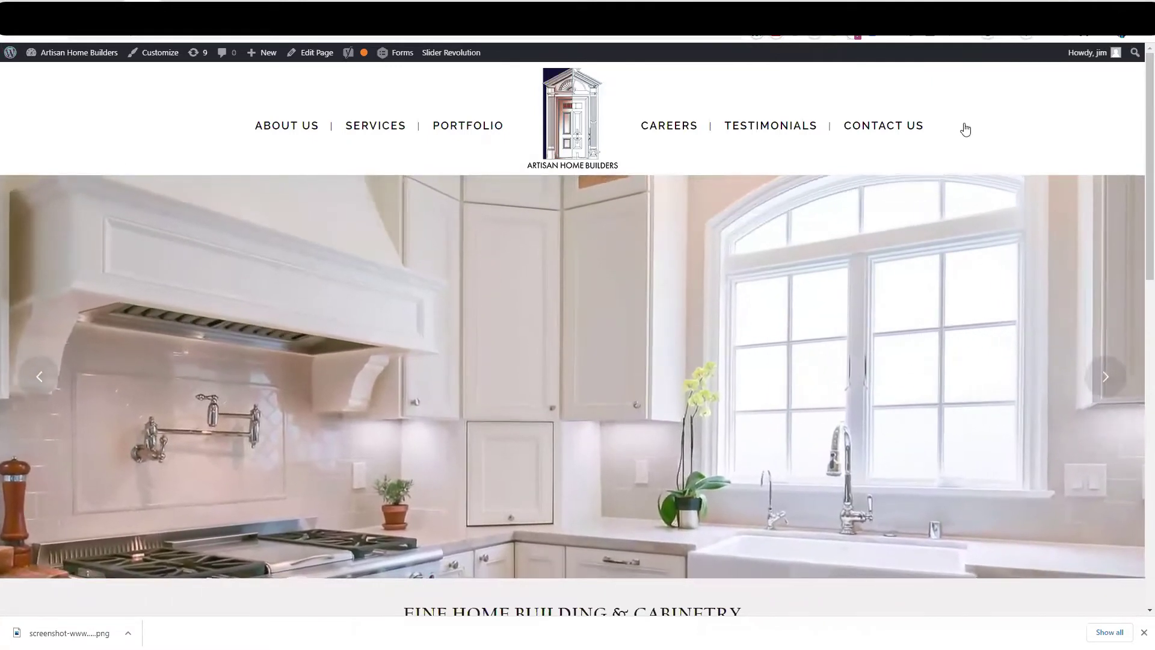
pyautogui.moveTo(1089, 53)
pyautogui.click(1052, 116)
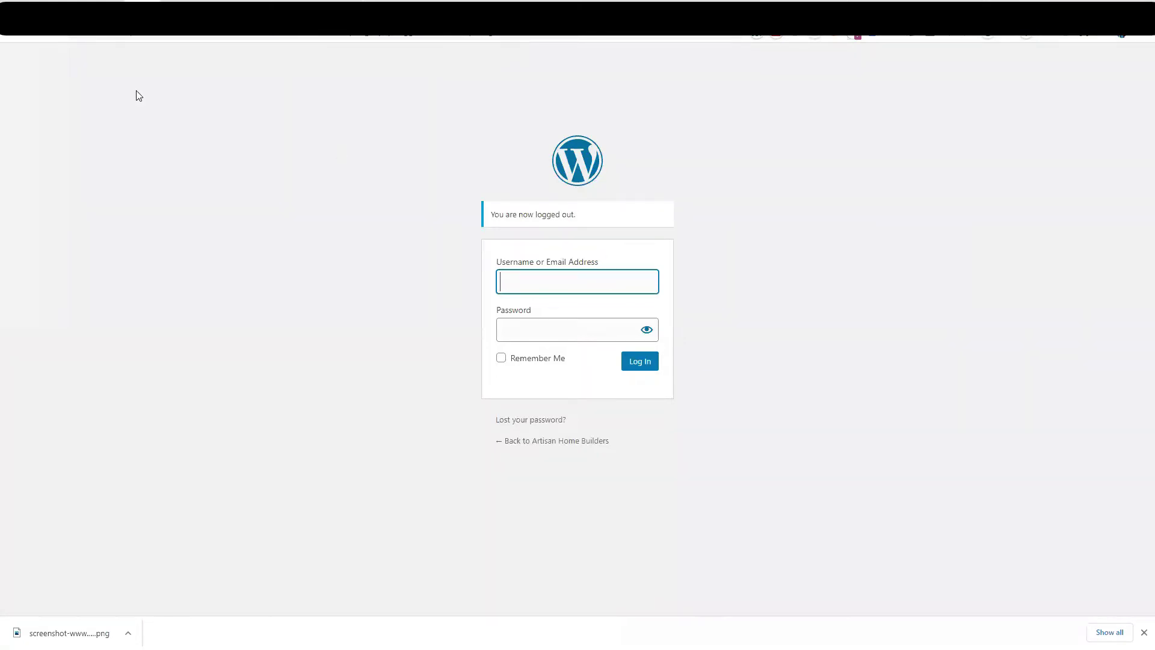
# Log back in with the admin username and password copied from the handover document.
pyautogui.hotkey('ctrl', 'Tab')
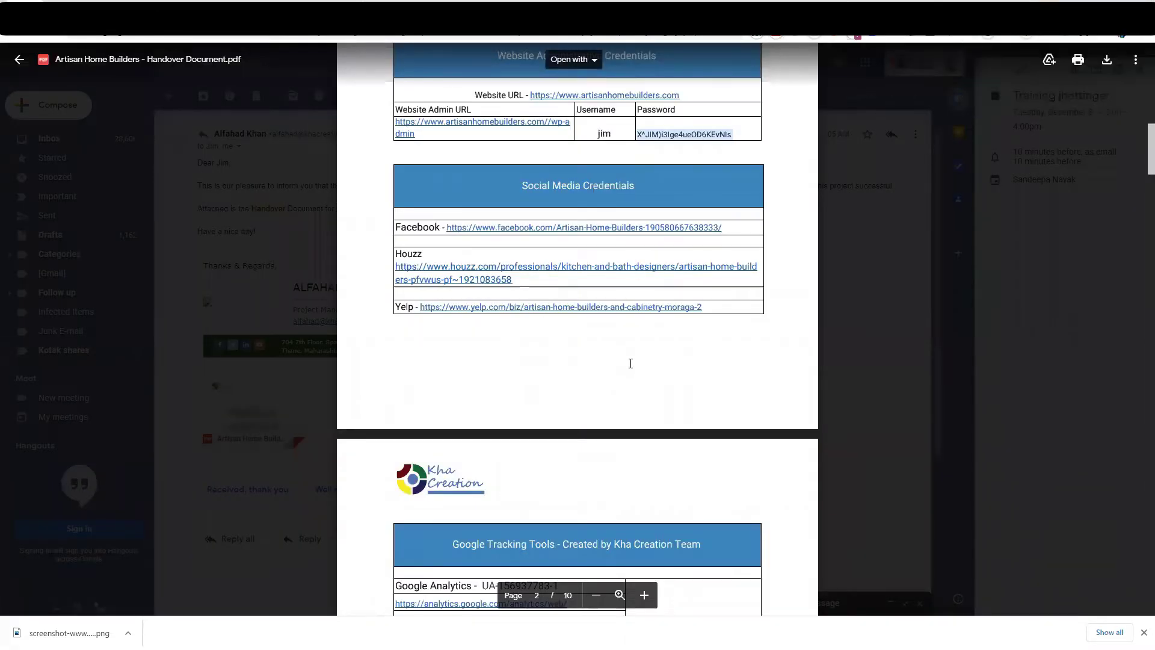
pyautogui.click(606, 132)
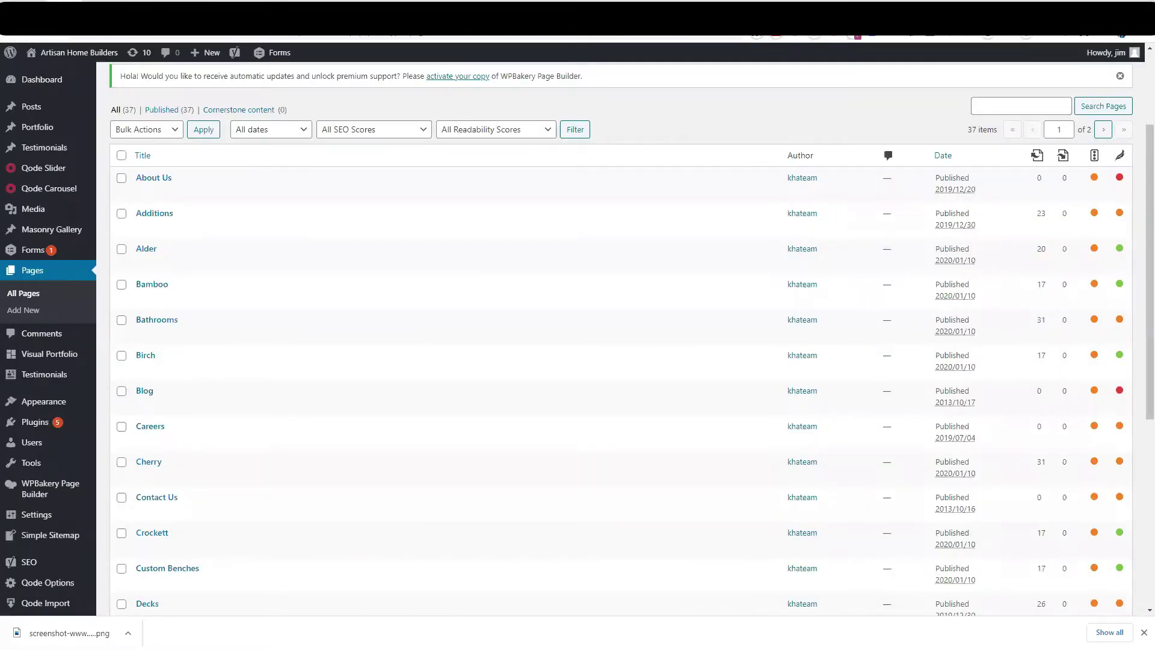
pyautogui.scroll(-5, 577, 331)
pyautogui.press('F5')
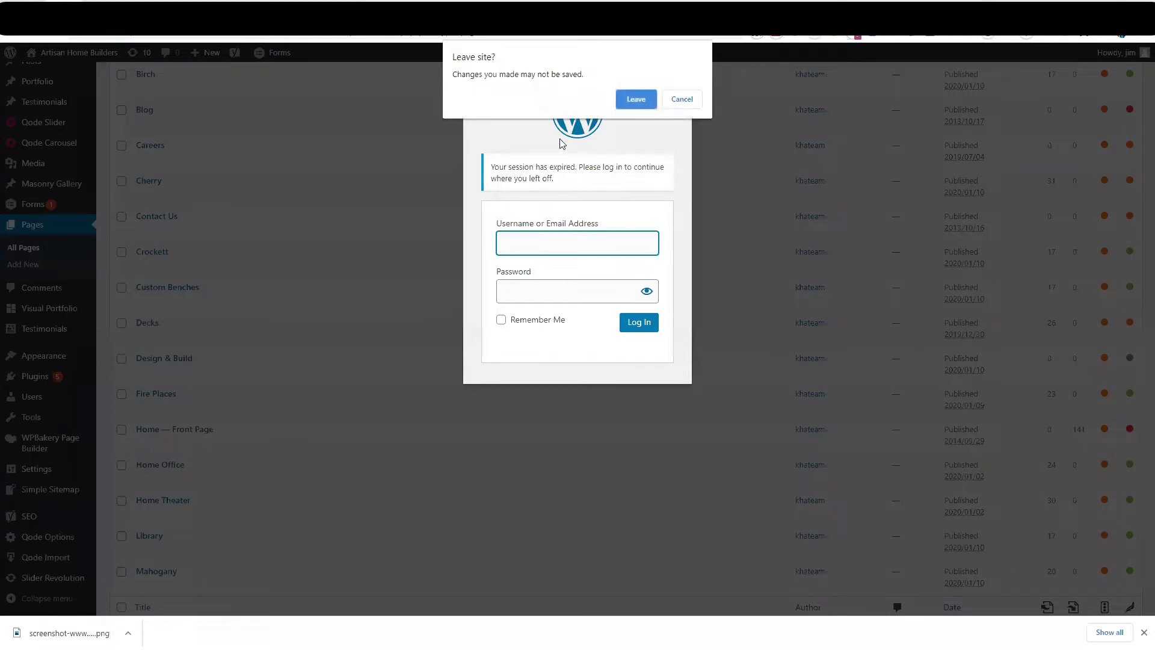
pyautogui.click(647, 100)
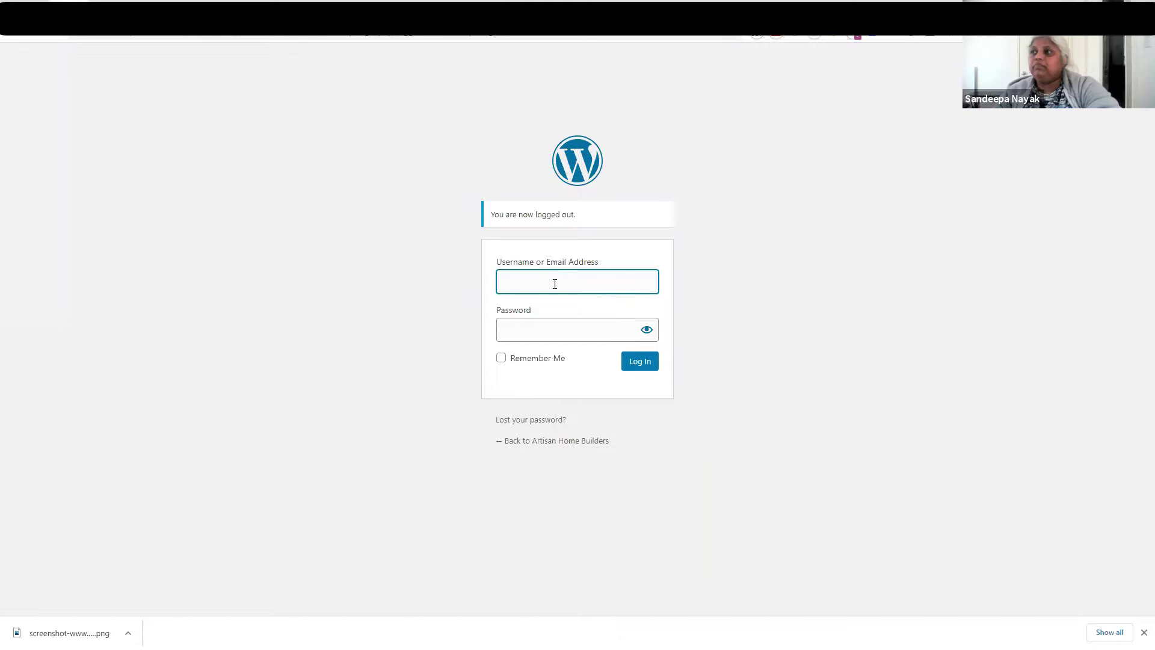
pyautogui.write('jim')
pyautogui.hotkey('ctrl', 'Tab')
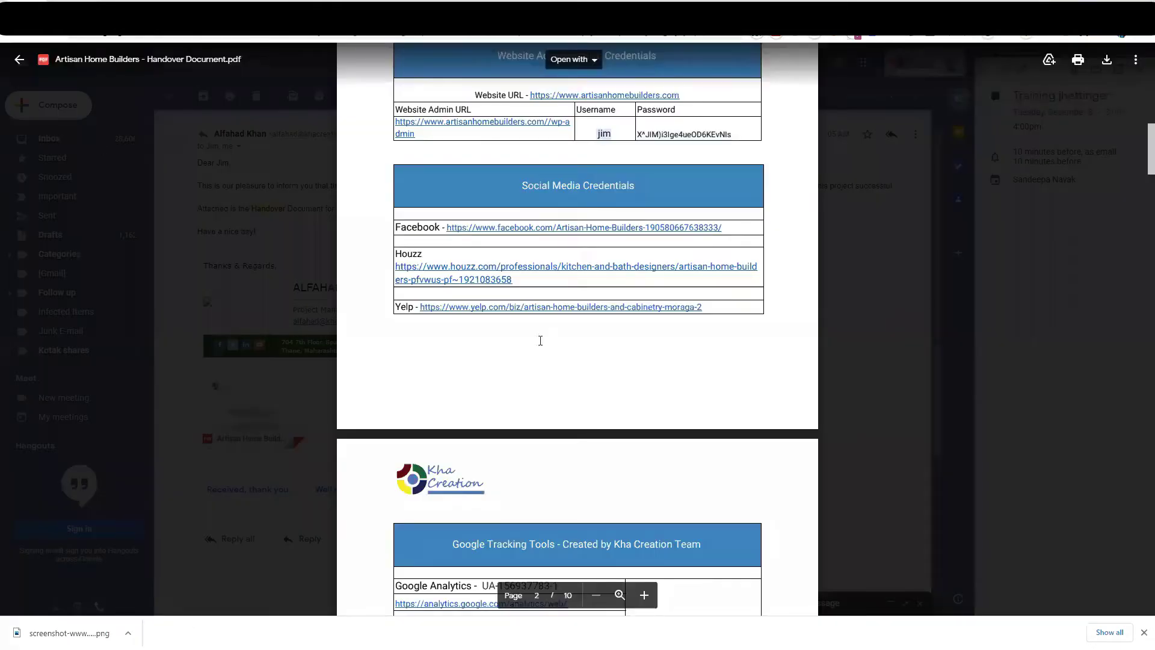
pyautogui.click(739, 135)
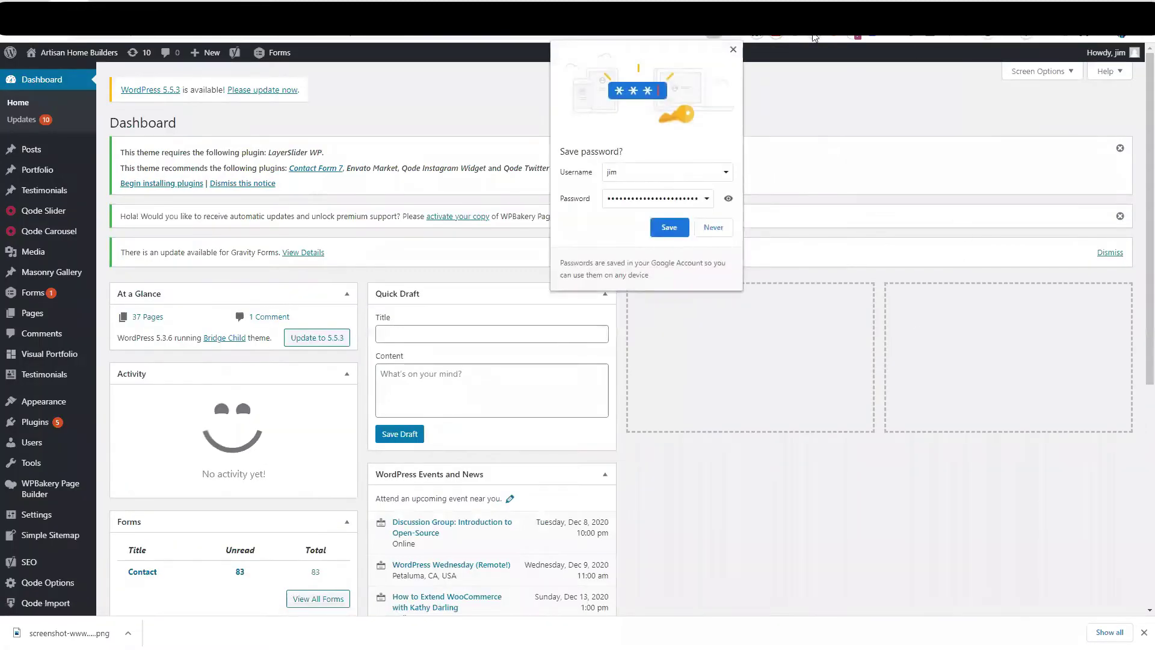
# Save the login in Chrome's password bubble and visit the public Artisan Home Builders homepage.
pyautogui.click(669, 227)
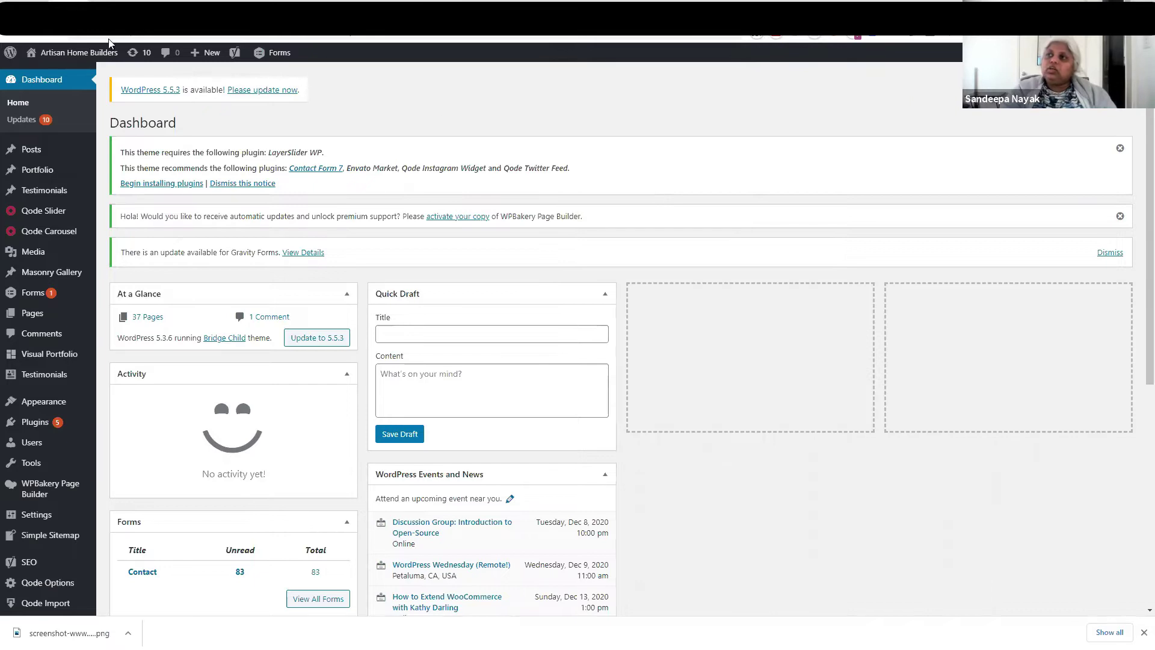
pyautogui.moveTo(60, 53)
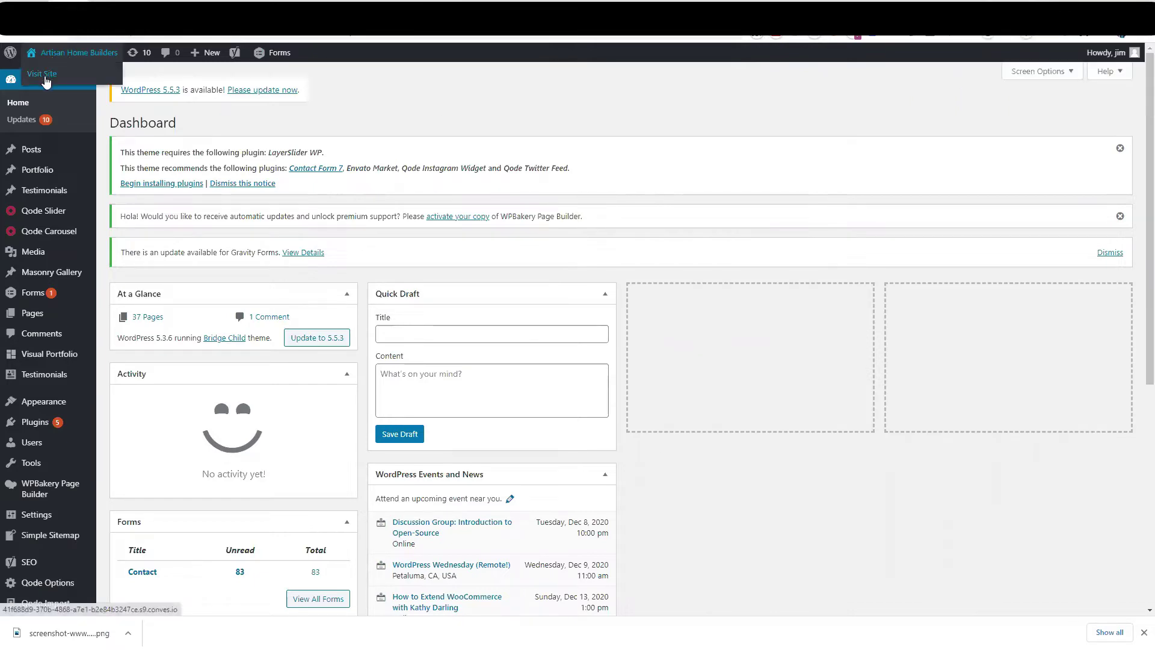
pyautogui.click(45, 81)
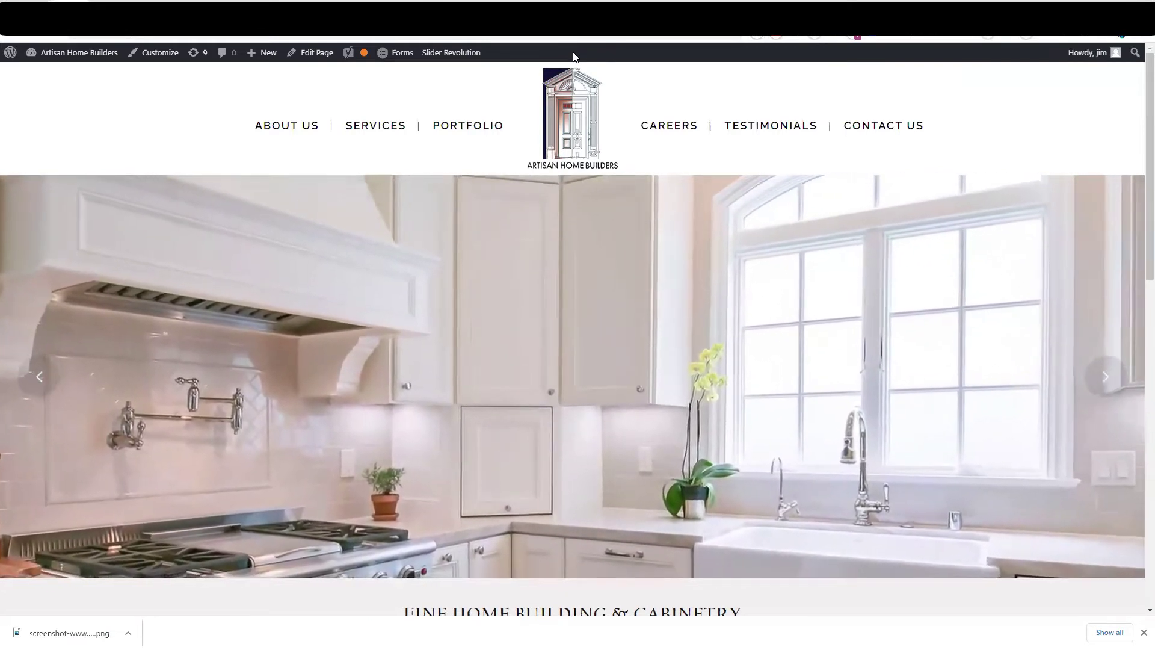
# Go to TESTIMONIALS in the site menu and open that page with Edit Page.
pyautogui.click(762, 126)
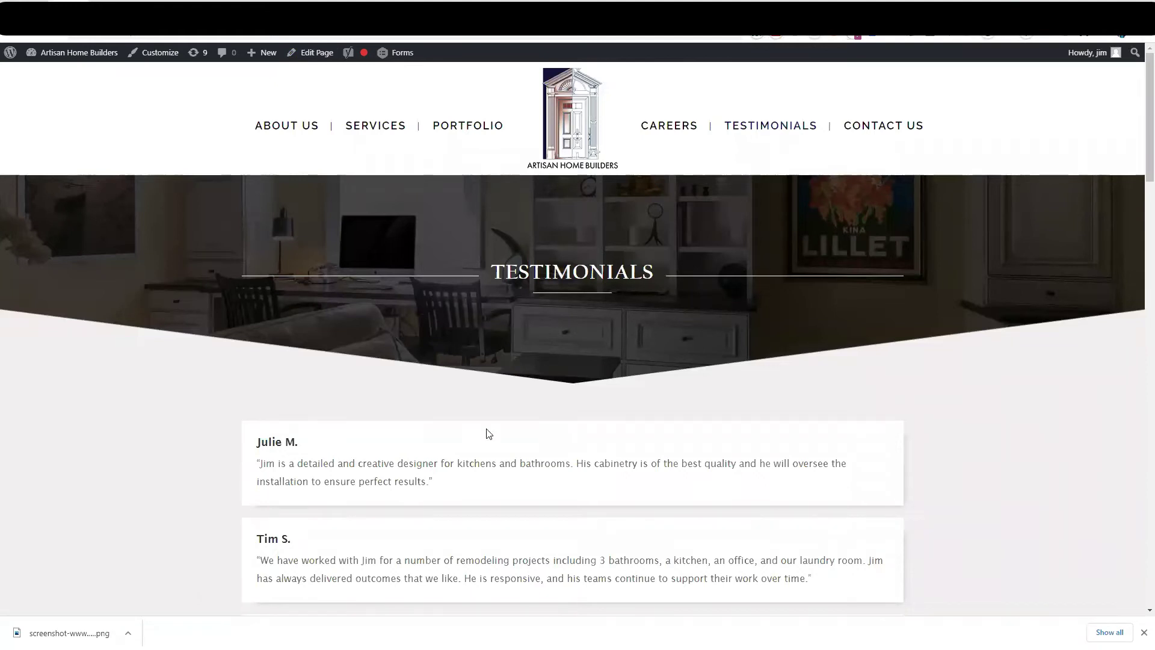
pyautogui.click(324, 54)
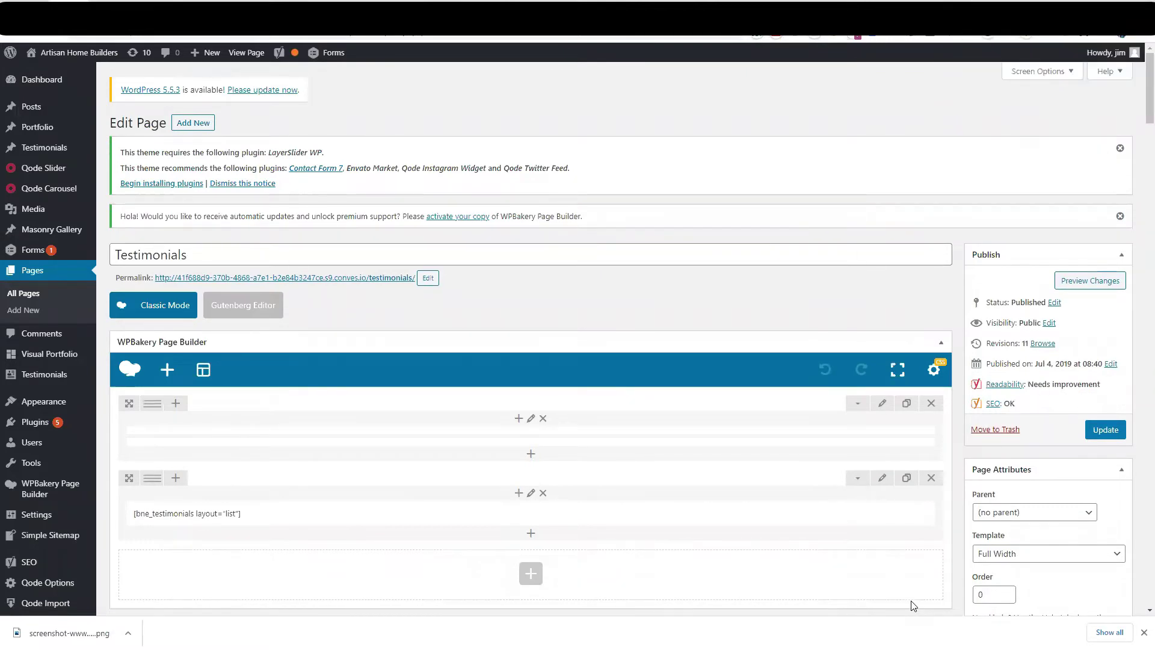
pyautogui.scroll(-2, 914, 605)
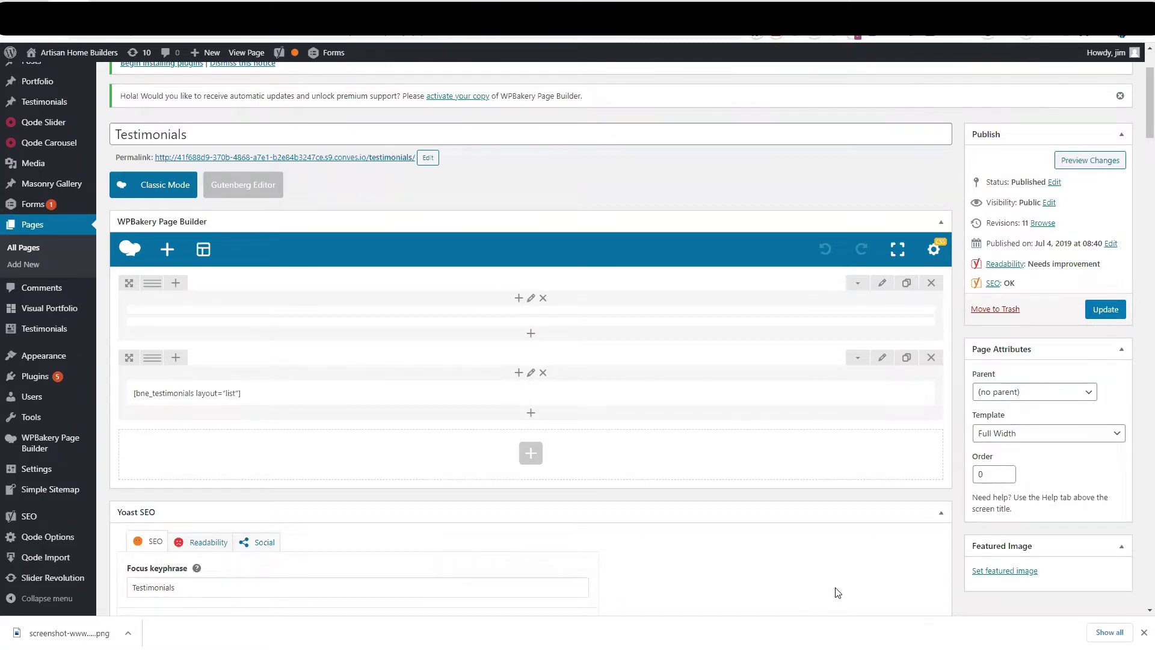
pyautogui.scroll(-4, 840, 579)
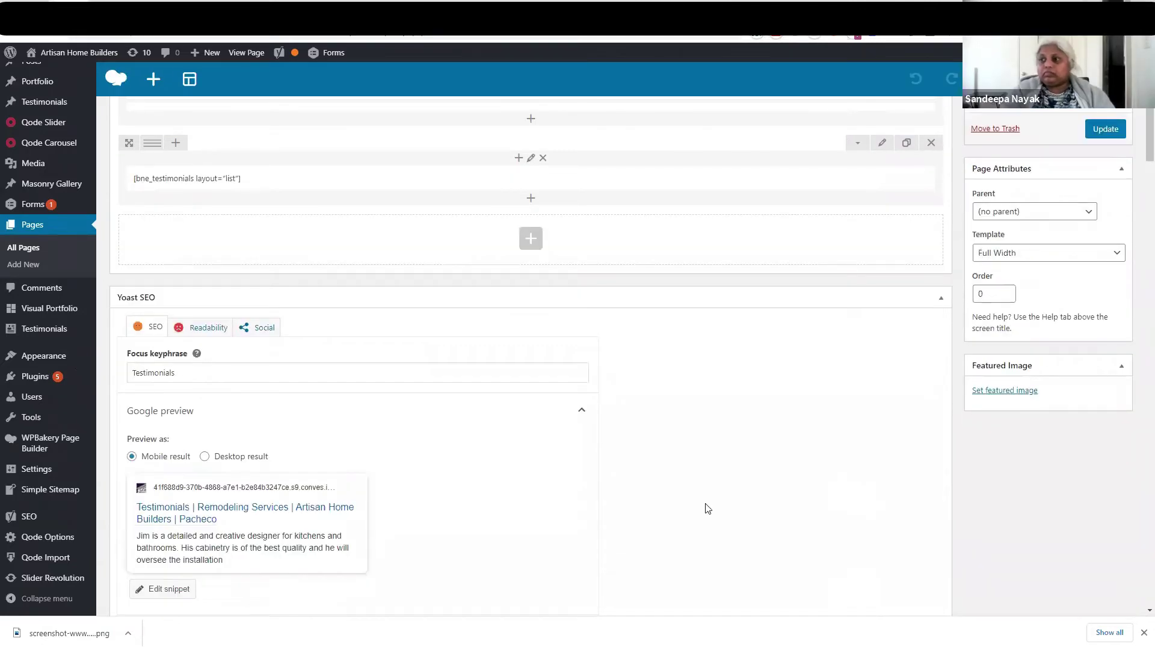
pyautogui.scroll(3, 708, 509)
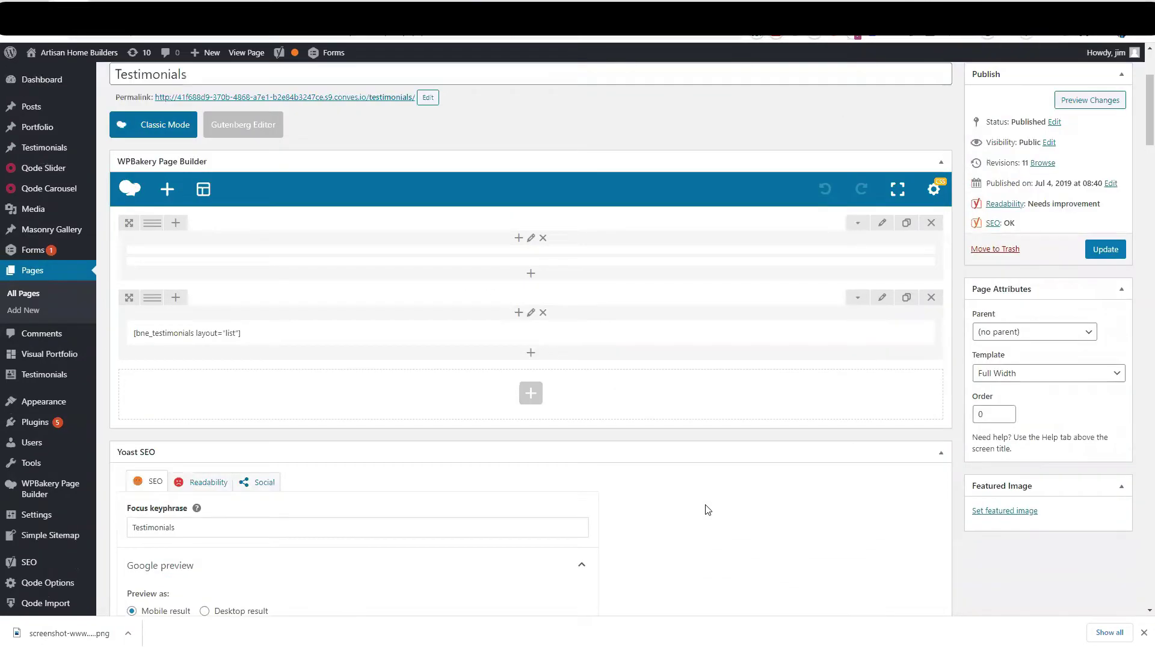
pyautogui.moveTo(635, 342)
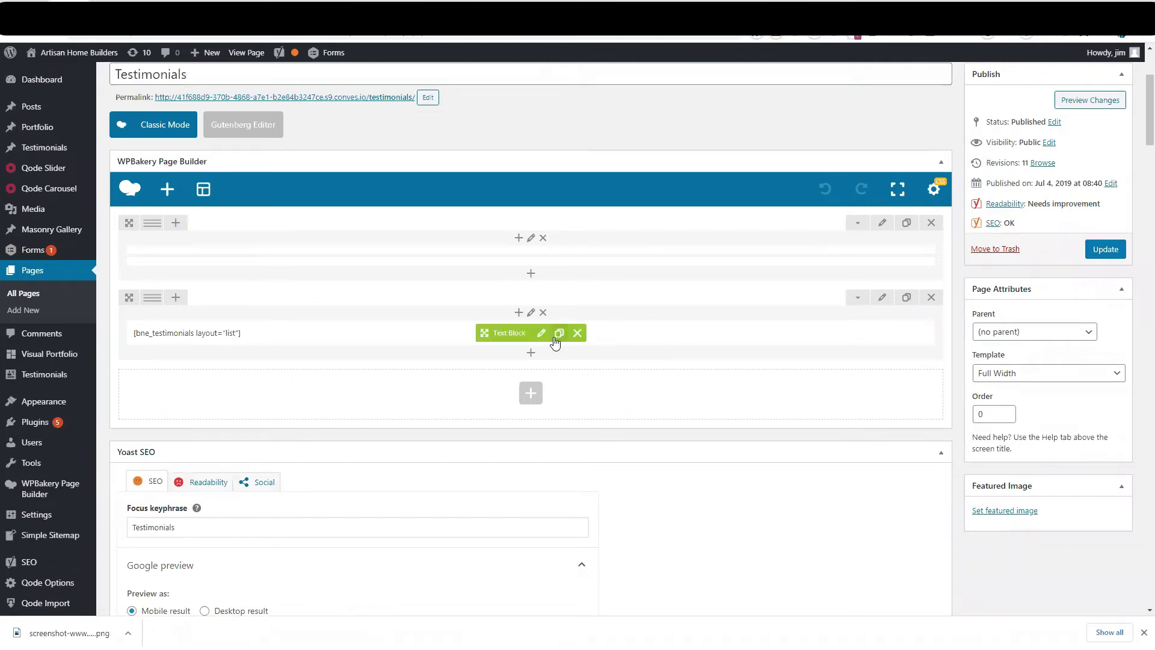
pyautogui.moveTo(137, 344)
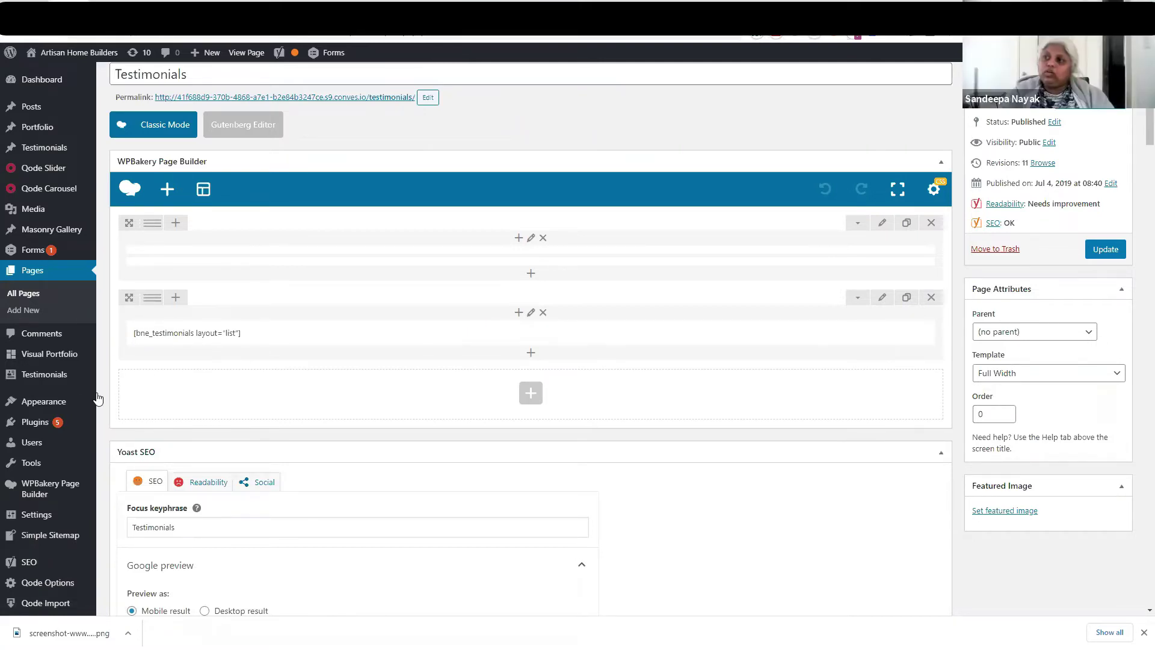
pyautogui.moveTo(50, 385)
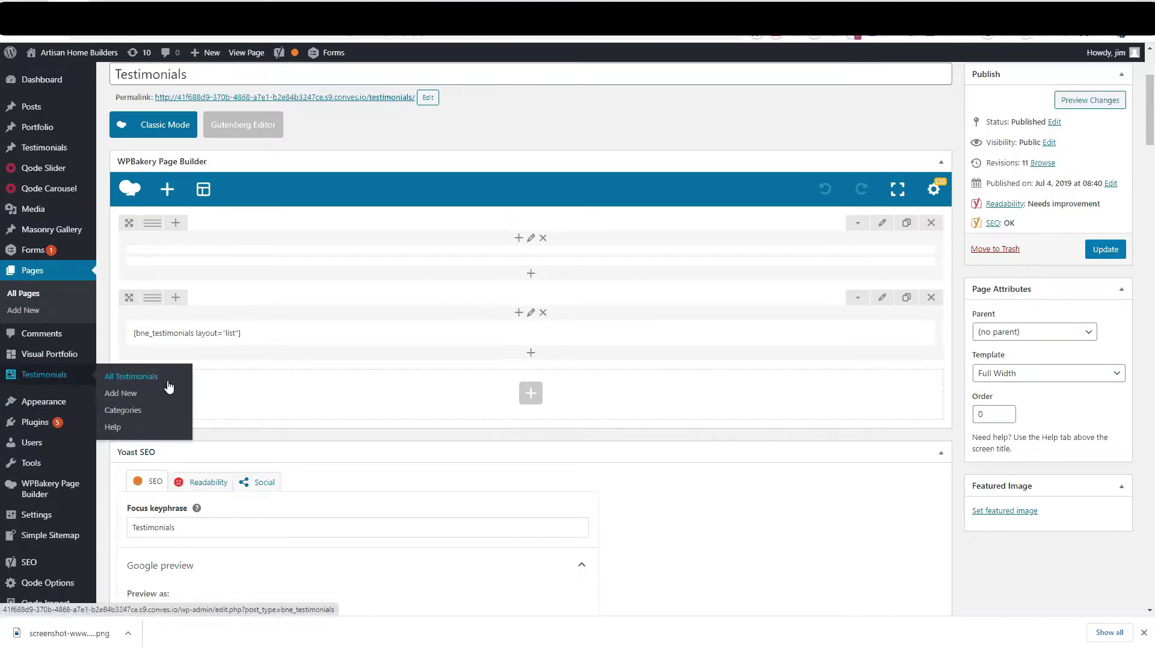
# View All Testimonials, showing 10 published entries, then return to the live homepage.
pyautogui.click(135, 381)
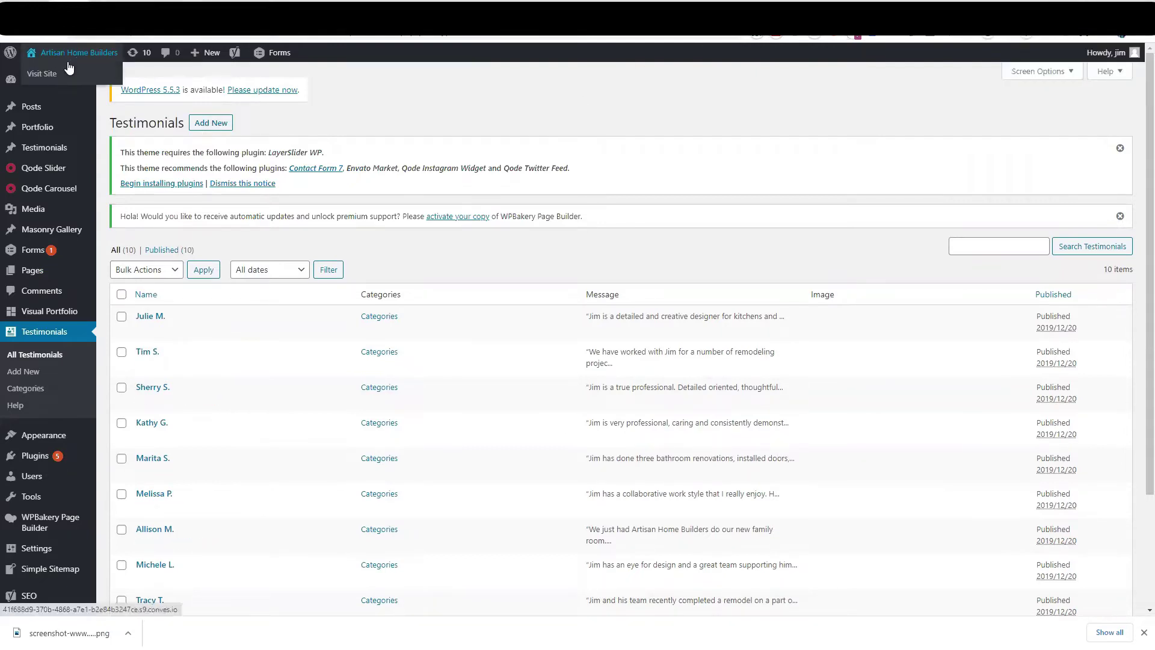
pyautogui.click(48, 77)
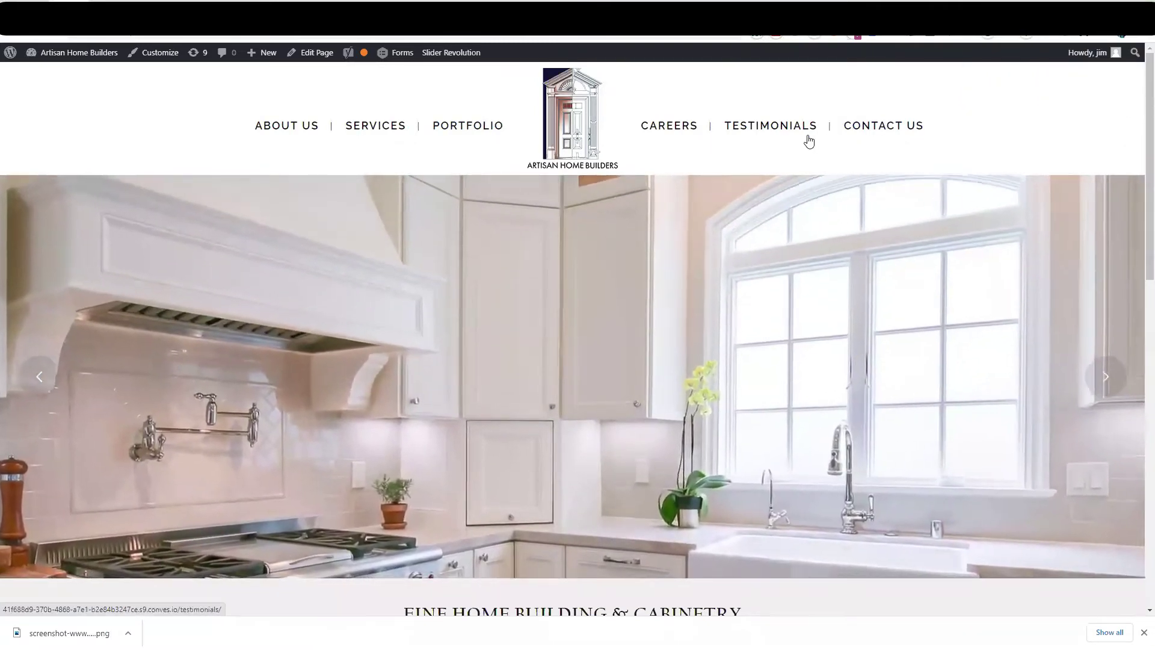
# Open the REMODELS page from the PORTFOLIO dropdown in the site menu.
pyautogui.moveTo(475, 131)
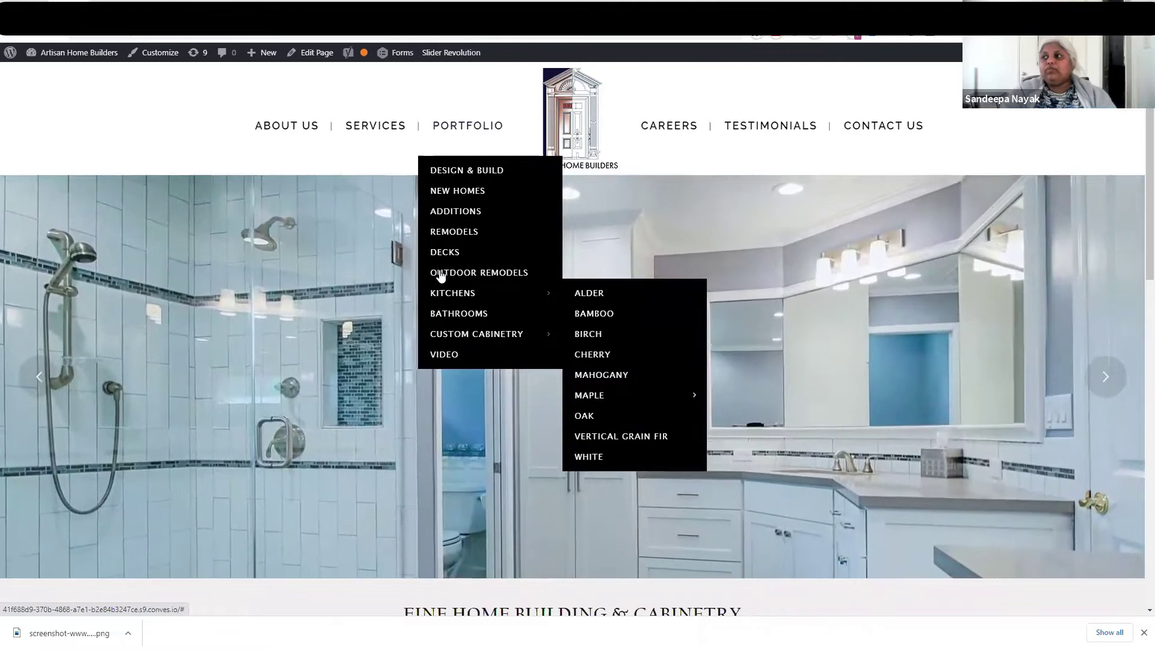
pyautogui.click(457, 238)
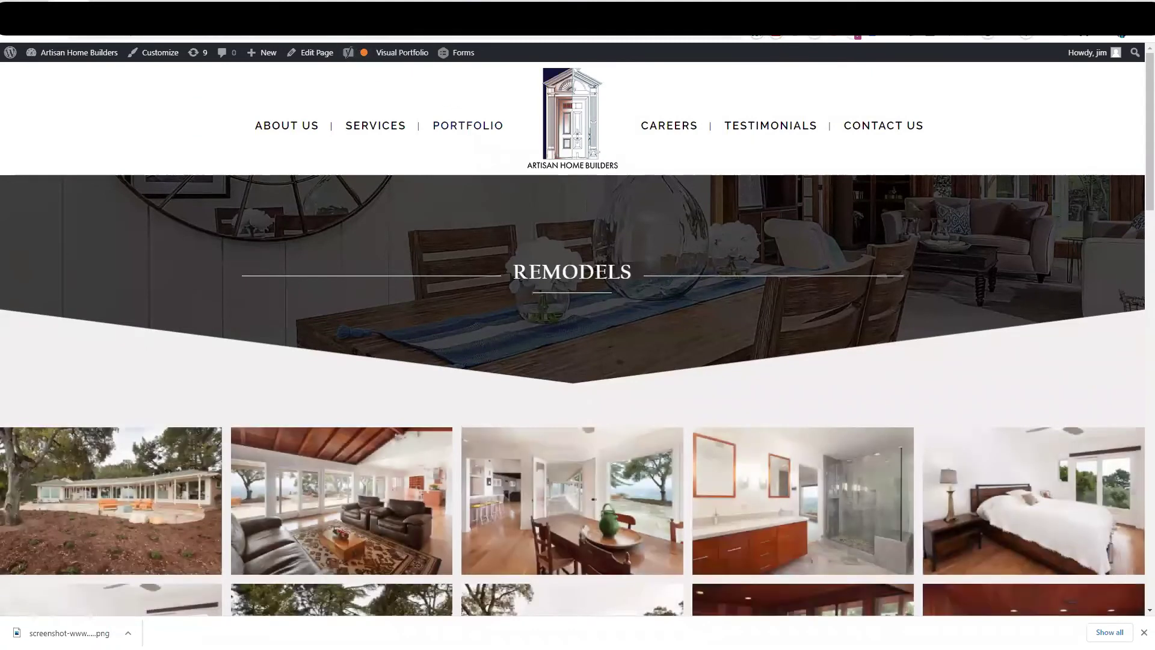
pyautogui.moveTo(410, 58)
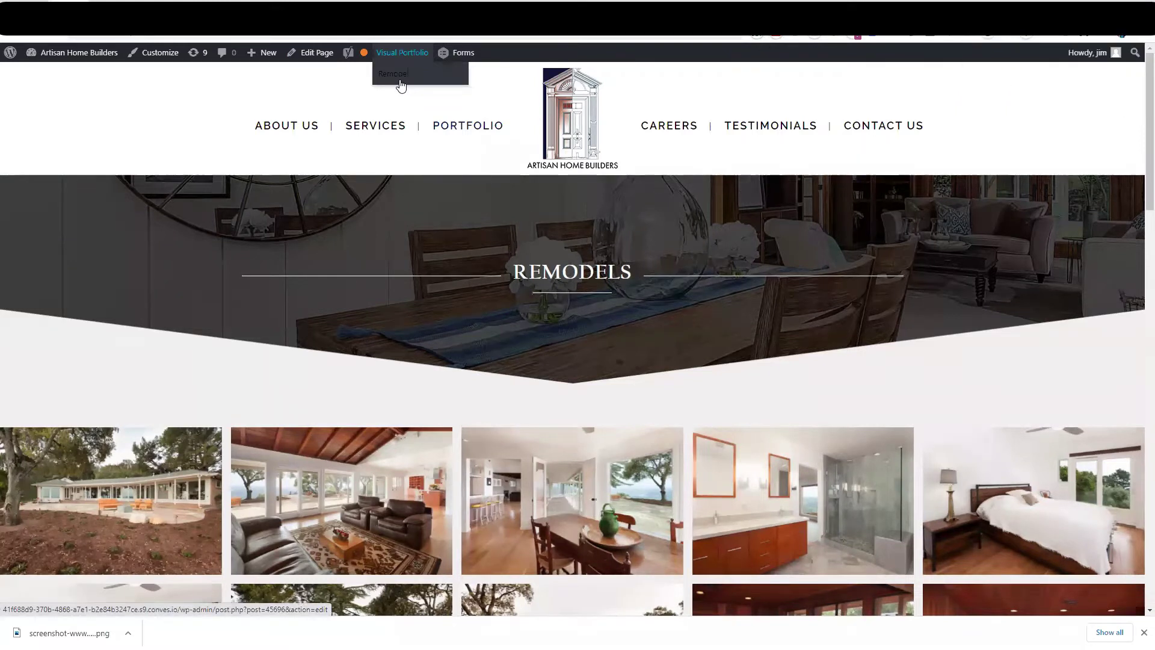
# Open the Remodel Visual Portfolio layout and scroll through its settings.
pyautogui.click(400, 82)
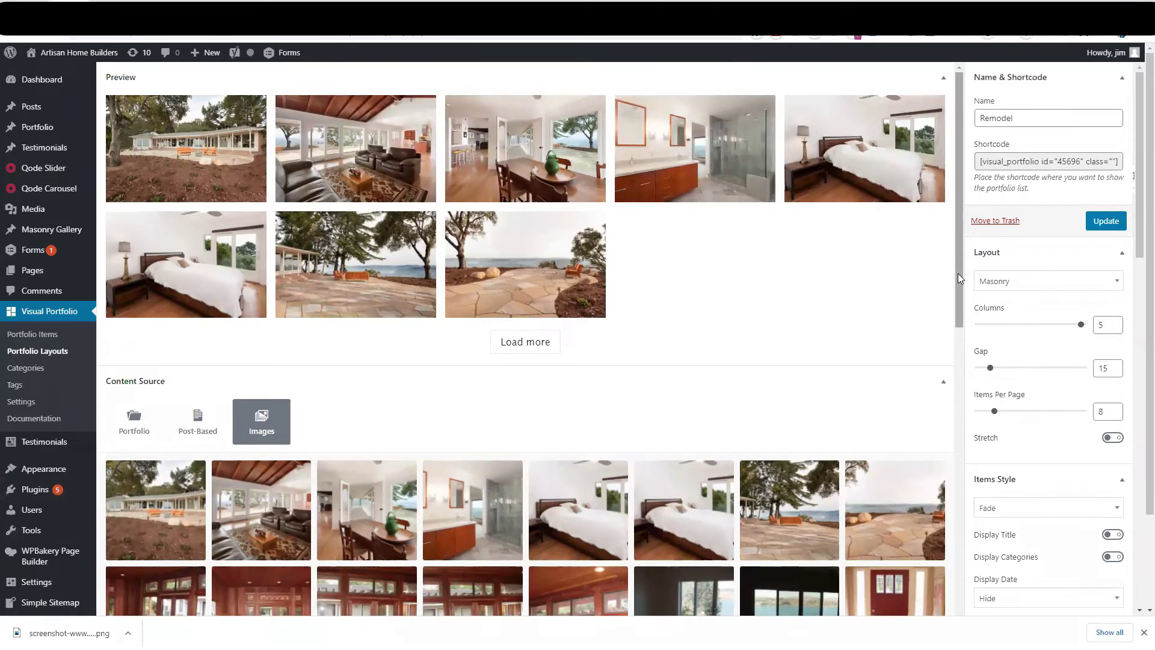
pyautogui.scroll(-7, 958, 273)
pyautogui.scroll(-8, 752, 451)
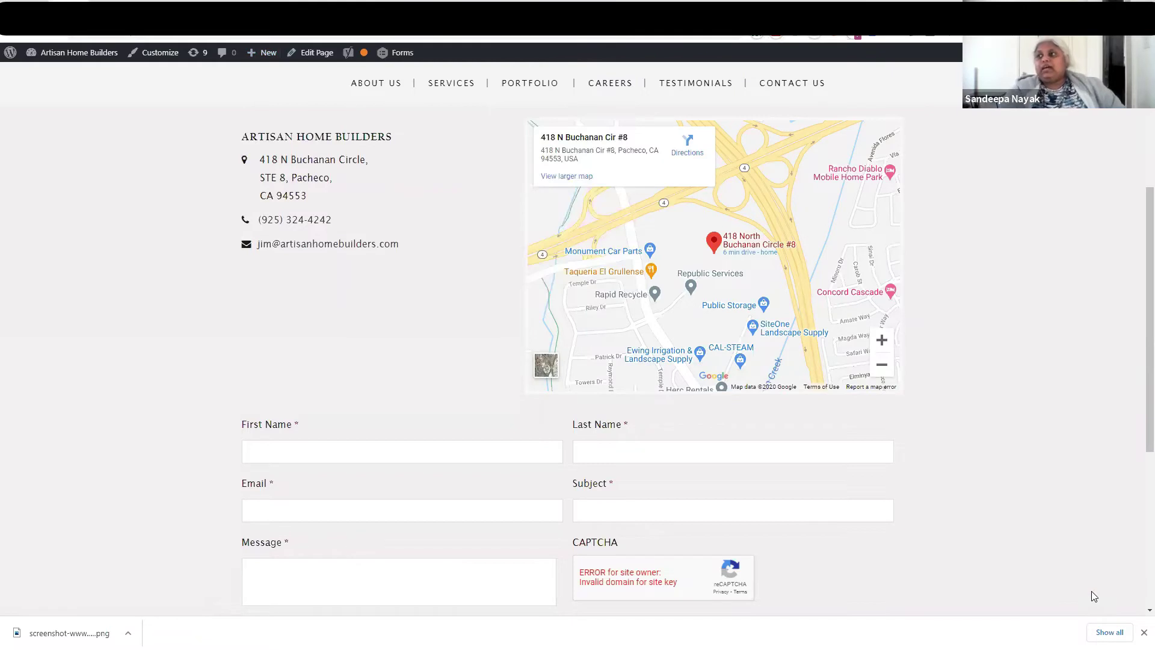
# Visit About Us from the site menu, then open PORTFOLIO > DESIGN & BUILD.
pyautogui.moveTo(502, 95)
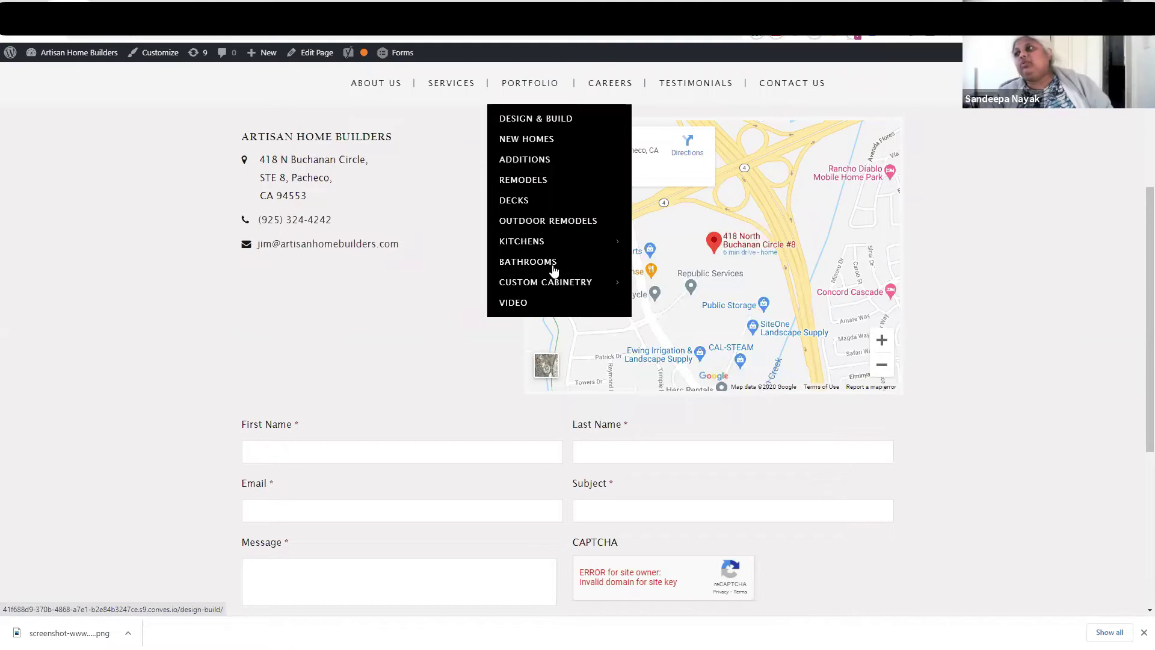
pyautogui.moveTo(557, 284)
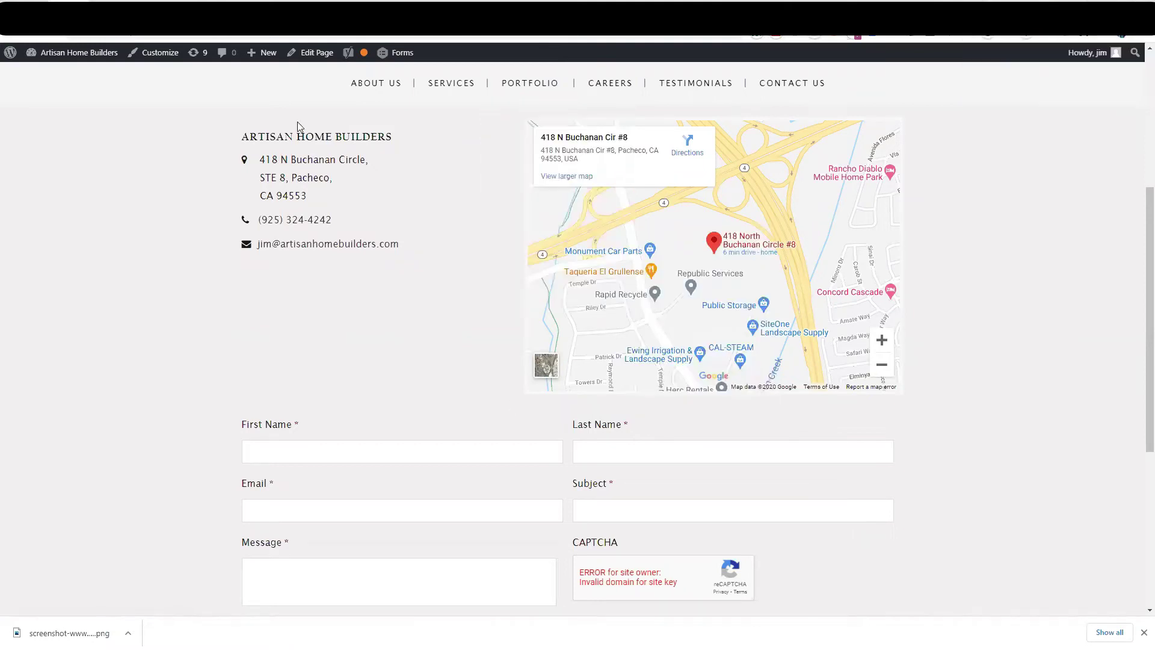
pyautogui.moveTo(82, 52)
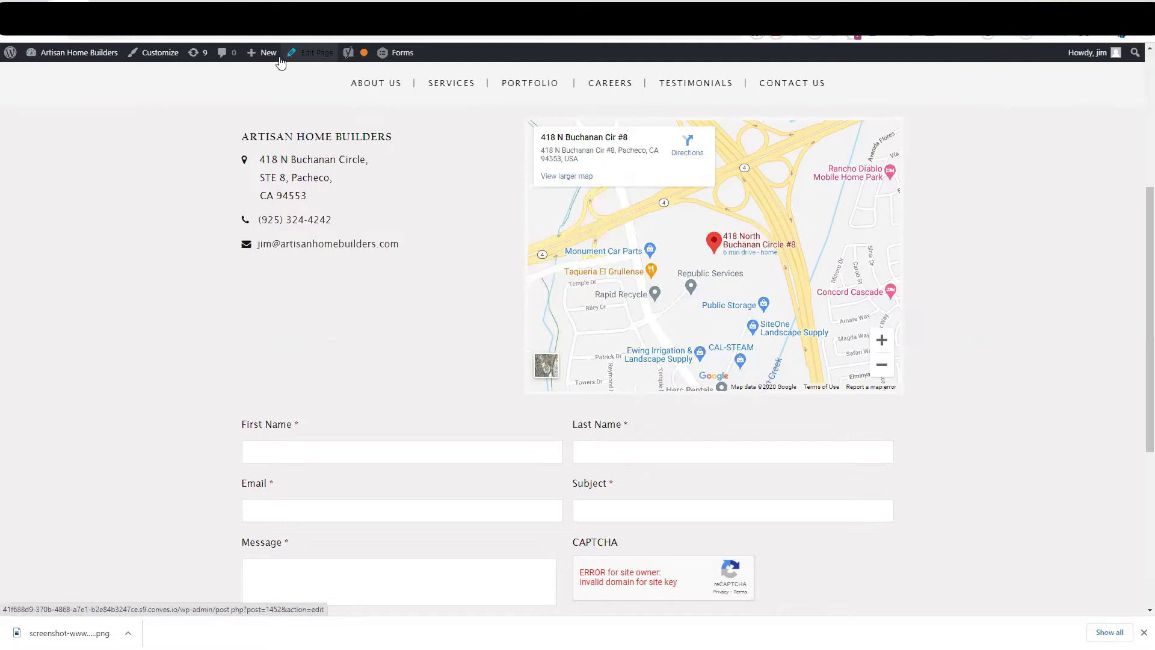
pyautogui.click(374, 83)
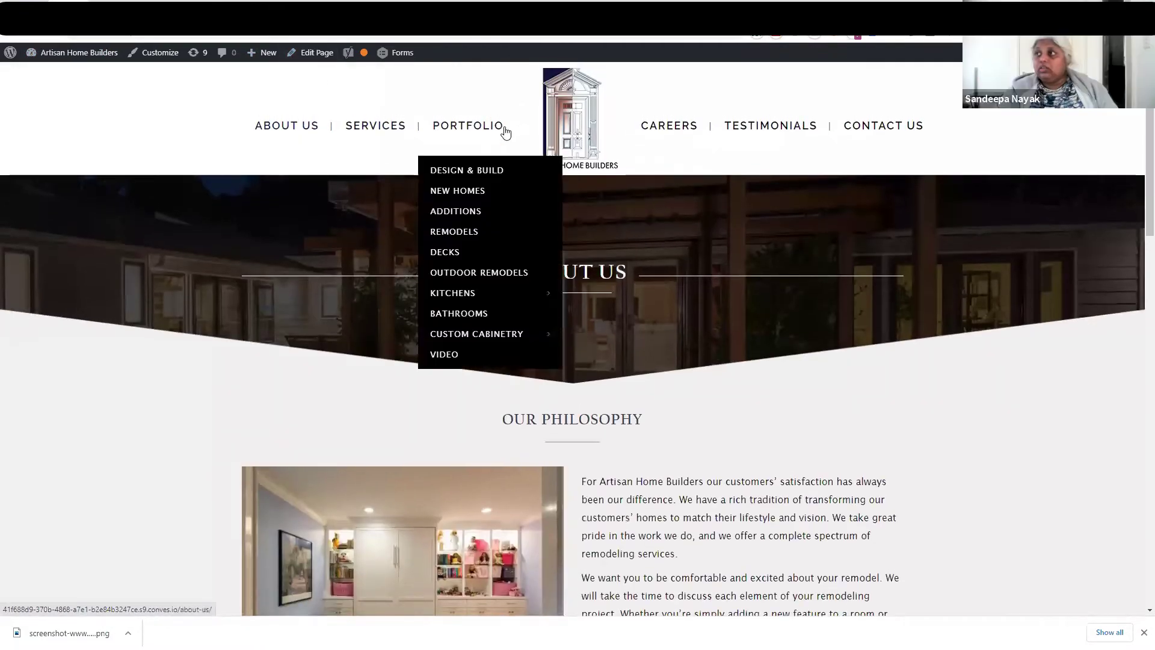
pyautogui.click(493, 172)
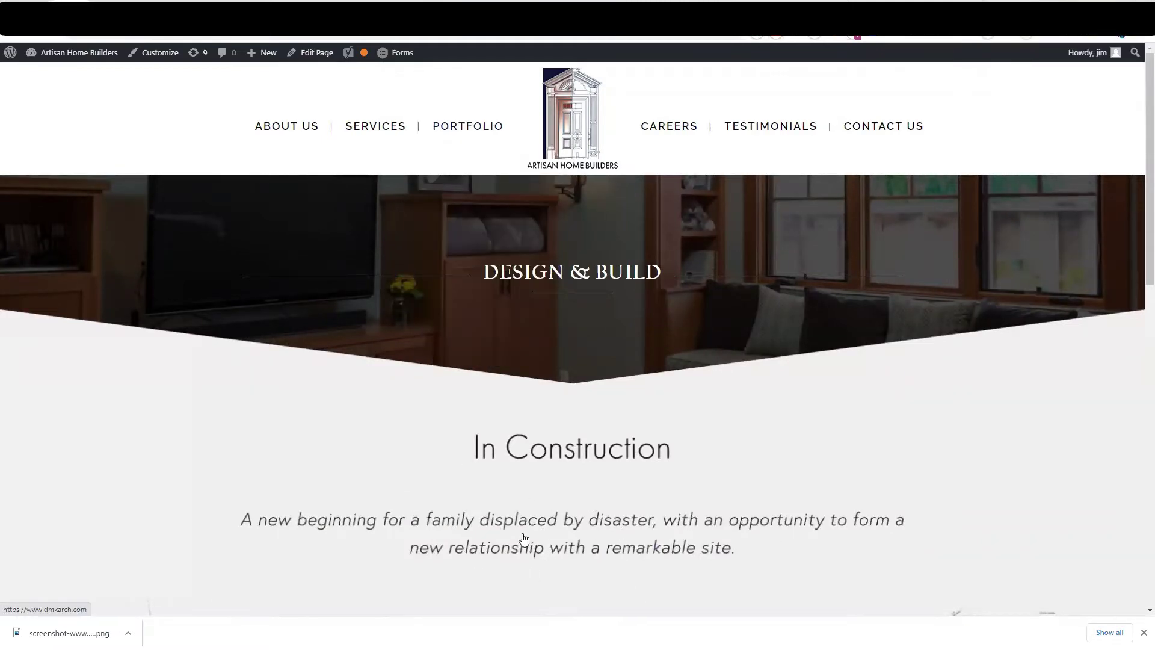
# Open Design & Build in WPBakery and search the element list for 'ga' to find Image Gallery.
pyautogui.click(314, 58)
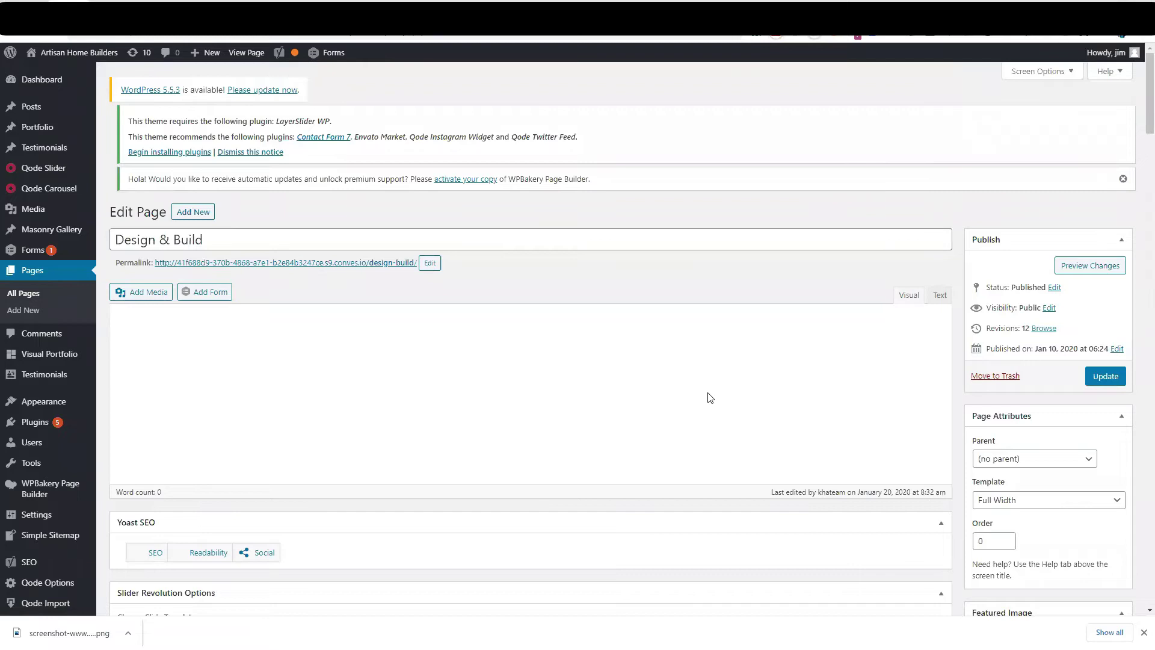
pyautogui.scroll(-1, 708, 356)
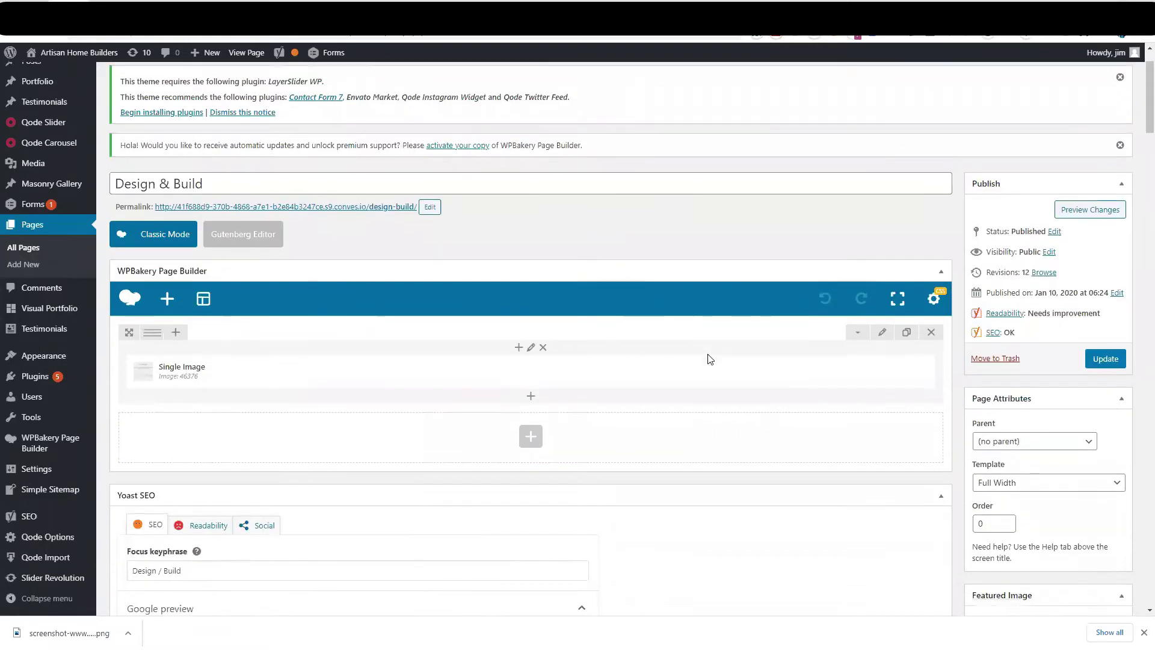
pyautogui.scroll(-1, 708, 359)
pyautogui.moveTo(160, 330)
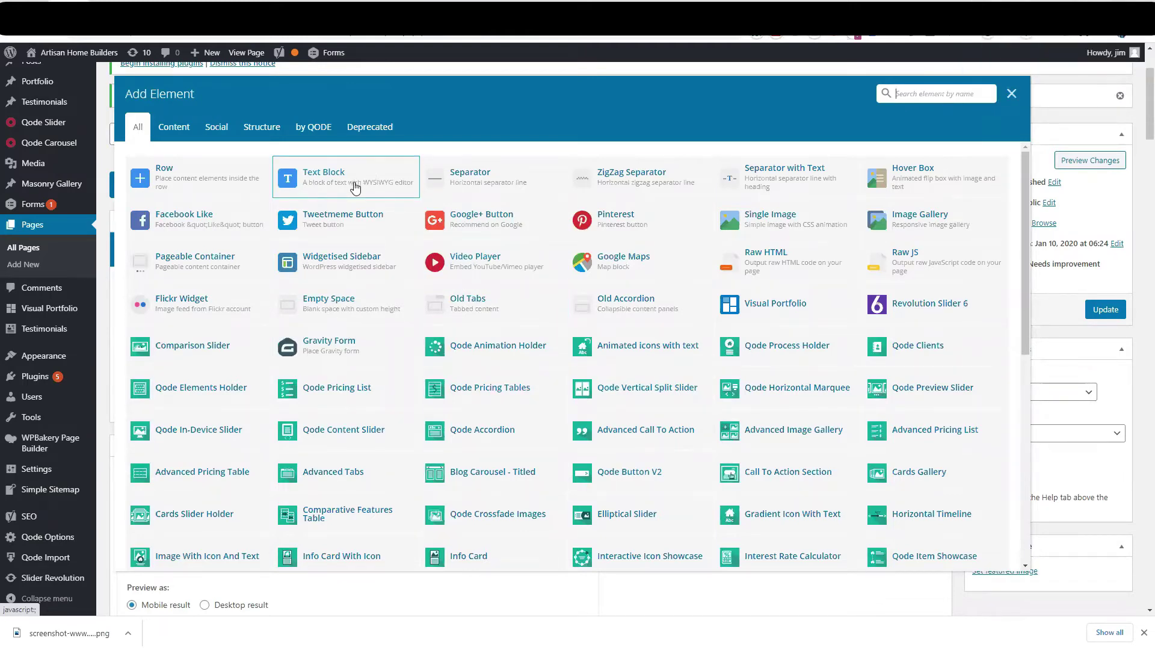
pyautogui.click(907, 103)
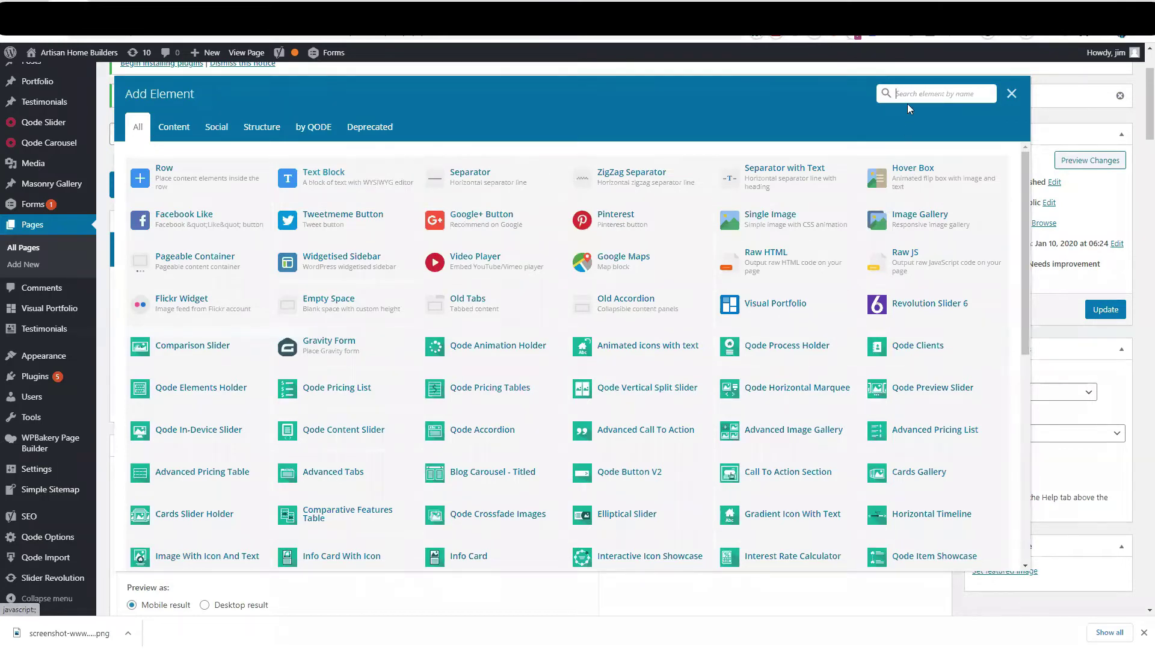
pyautogui.write('ga')
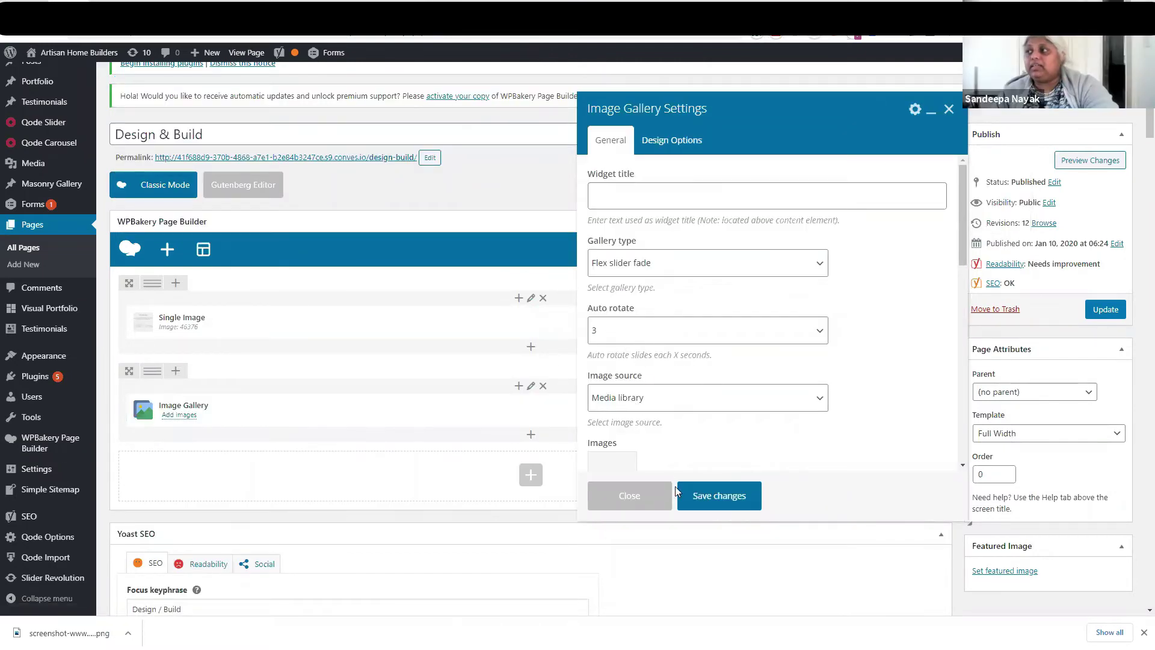
# Insert five media-library images into the gallery: interior, bathroom, logo, white kitchen and tools.
pyautogui.scroll(-2, 692, 427)
pyautogui.click(607, 366)
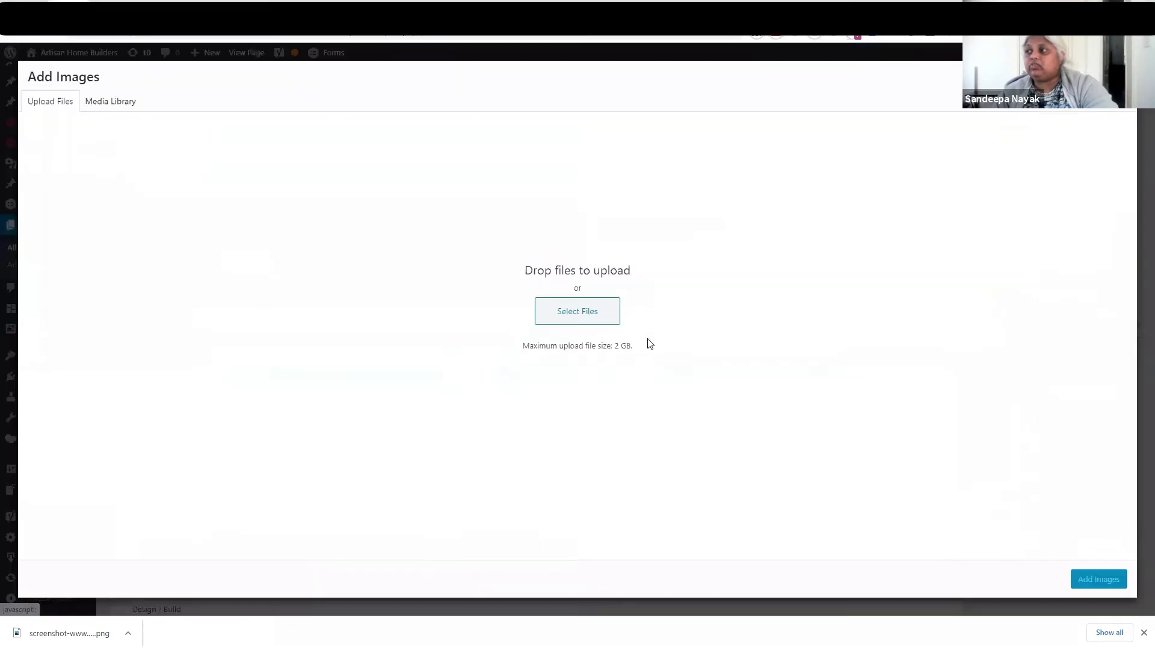
pyautogui.click(96, 102)
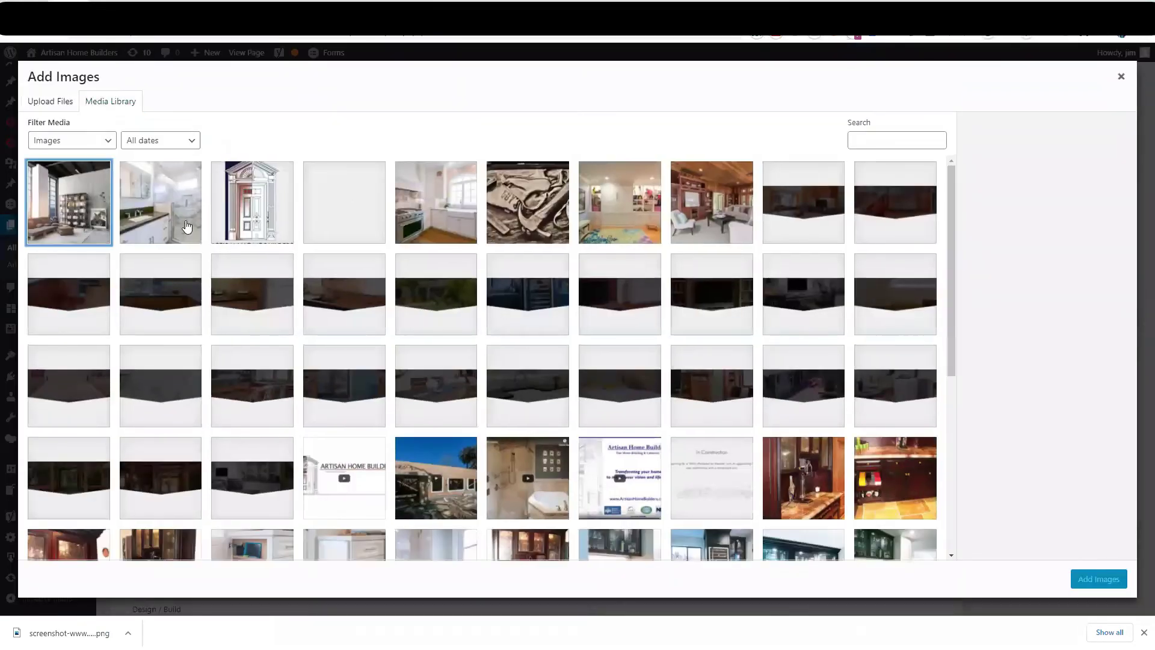
pyautogui.click(69, 205)
pyautogui.click(160, 207)
pyautogui.click(251, 214)
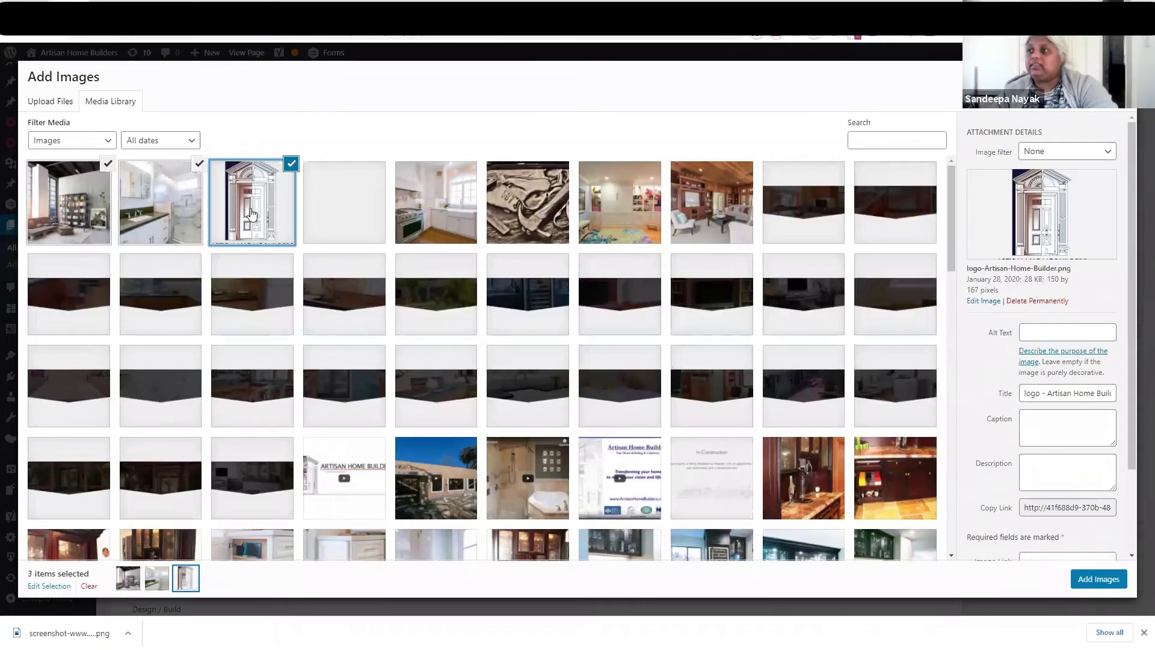
pyautogui.click(363, 211)
pyautogui.click(383, 163)
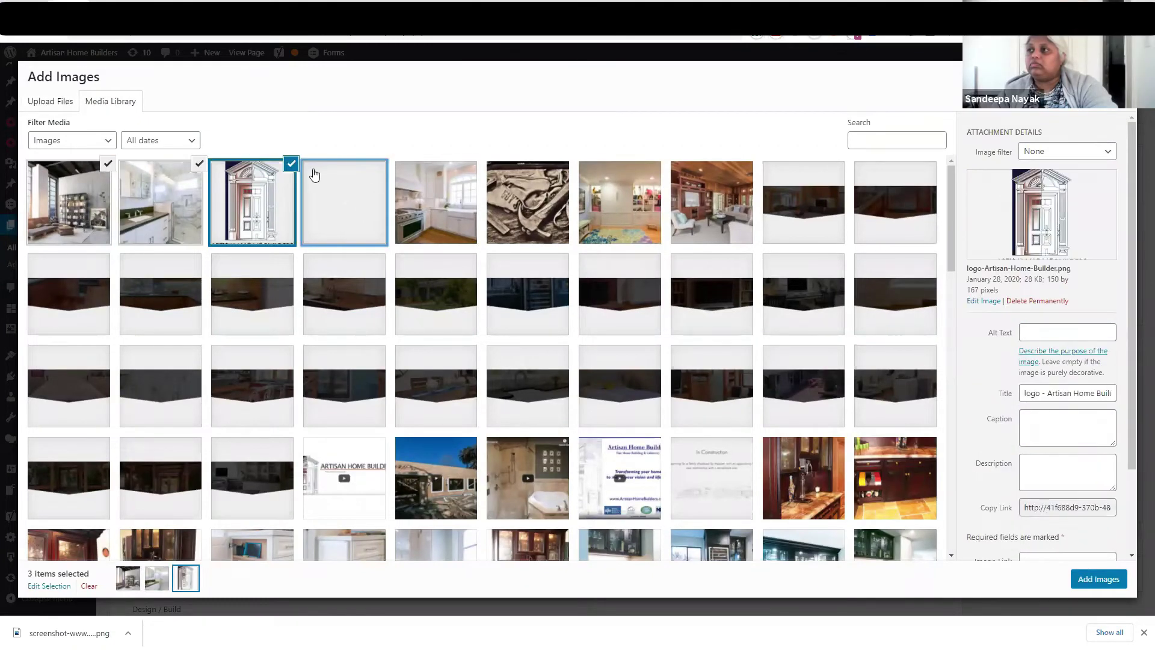
pyautogui.click(476, 207)
pyautogui.click(492, 199)
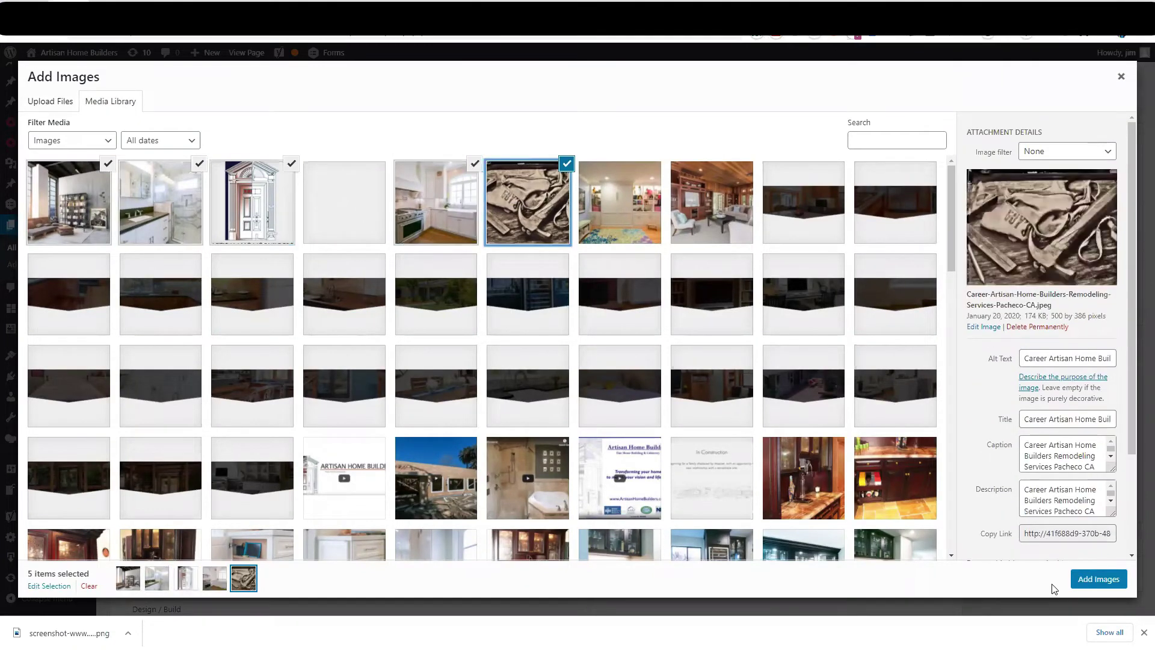
pyautogui.click(1096, 581)
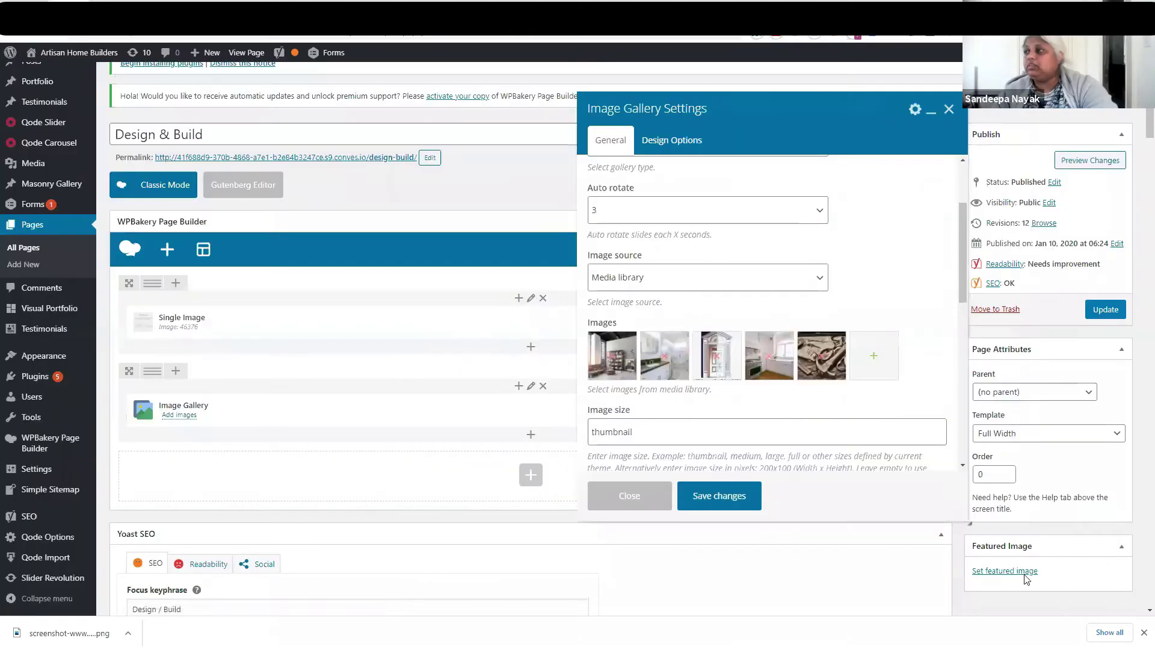
# Change the gallery's image size from 'thumbnail' to 'medium' and save the settings.
pyautogui.click(637, 440)
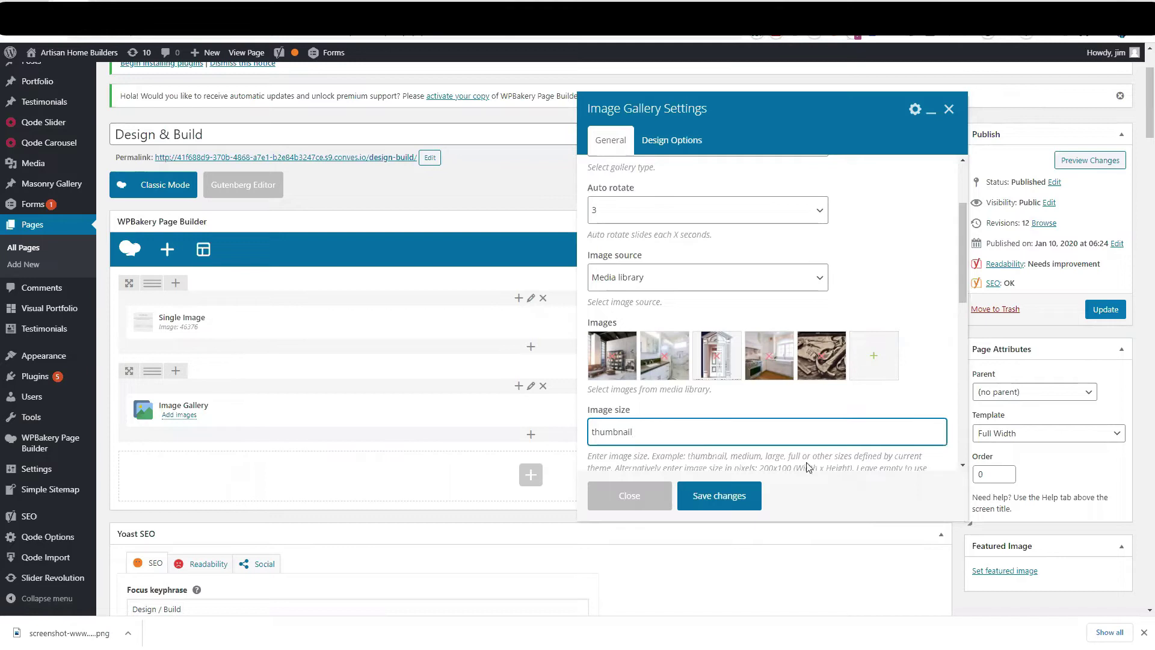
pyautogui.doubleClick(746, 456)
pyautogui.hotkey('ctrl', 'c')
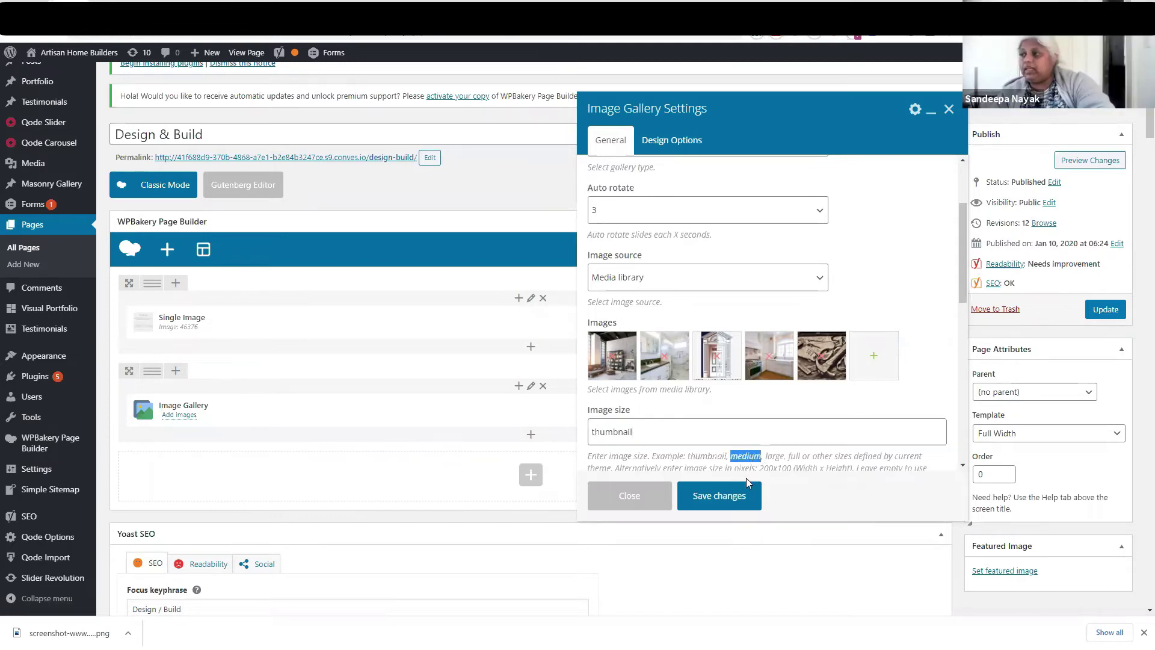
pyautogui.tripleClick(683, 435)
pyautogui.hotkey('ctrl', 'v')
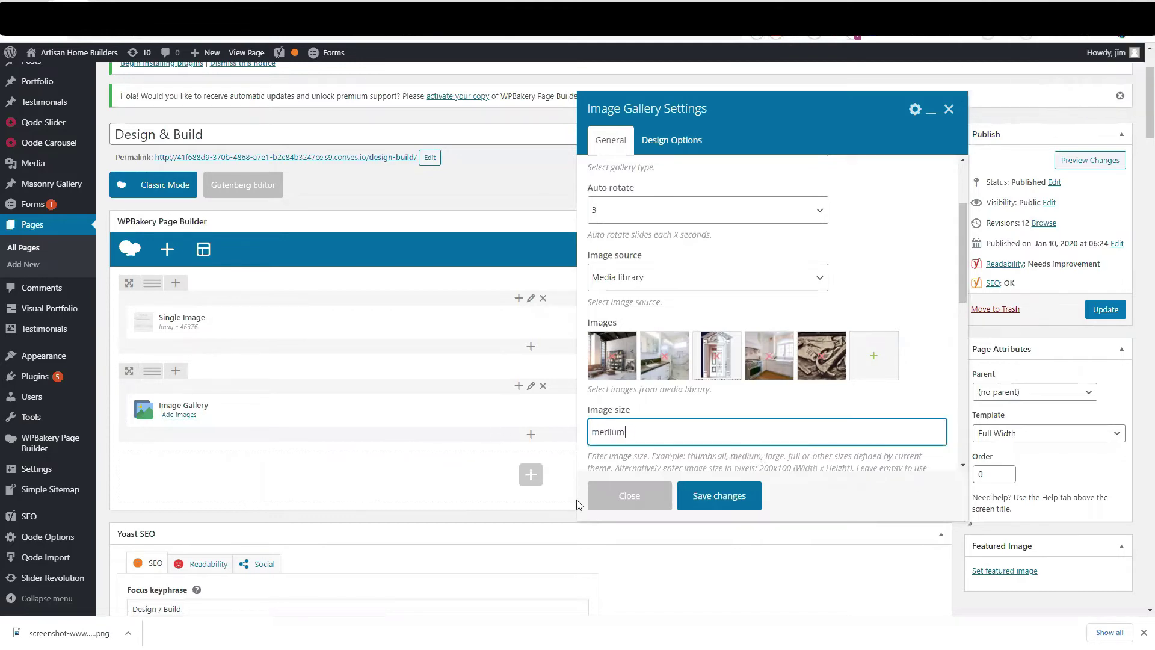
pyautogui.click(719, 496)
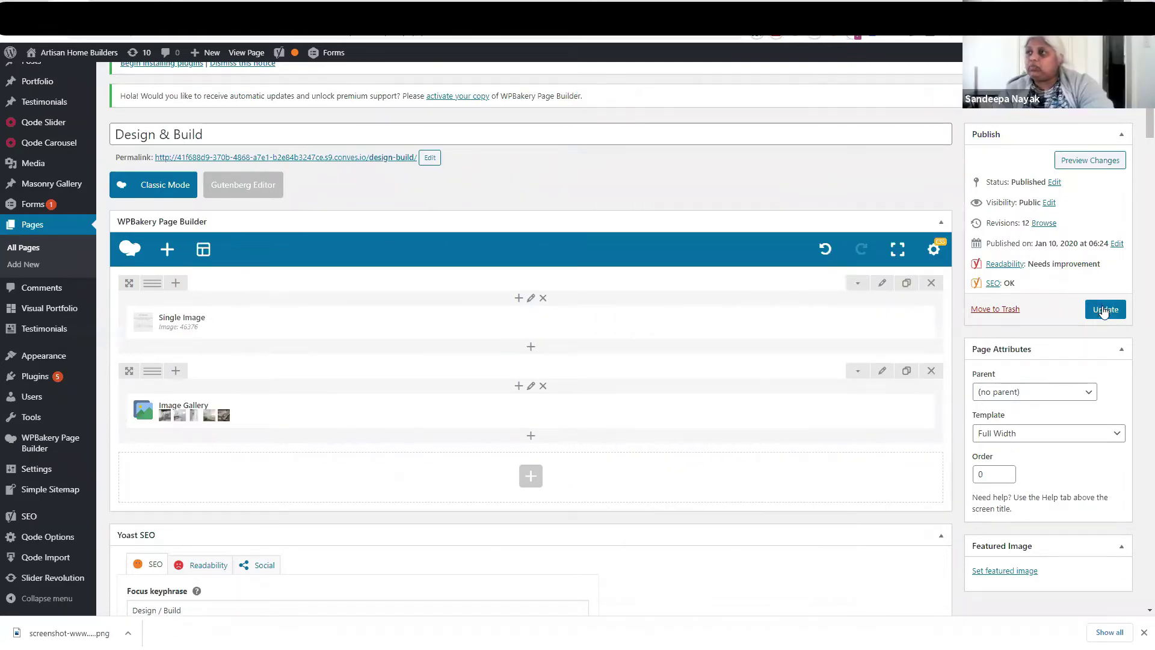
# Update the page, then step through the live slider and view the bathroom photo full size.
pyautogui.click(1105, 309)
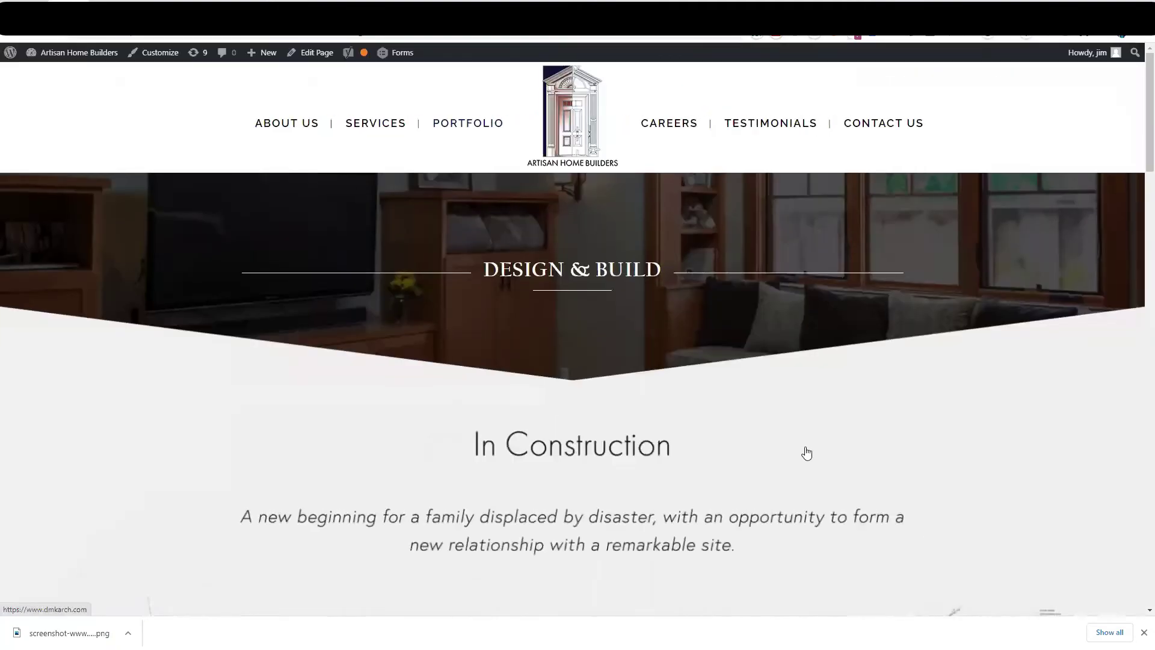
pyautogui.scroll(-10, 849, 451)
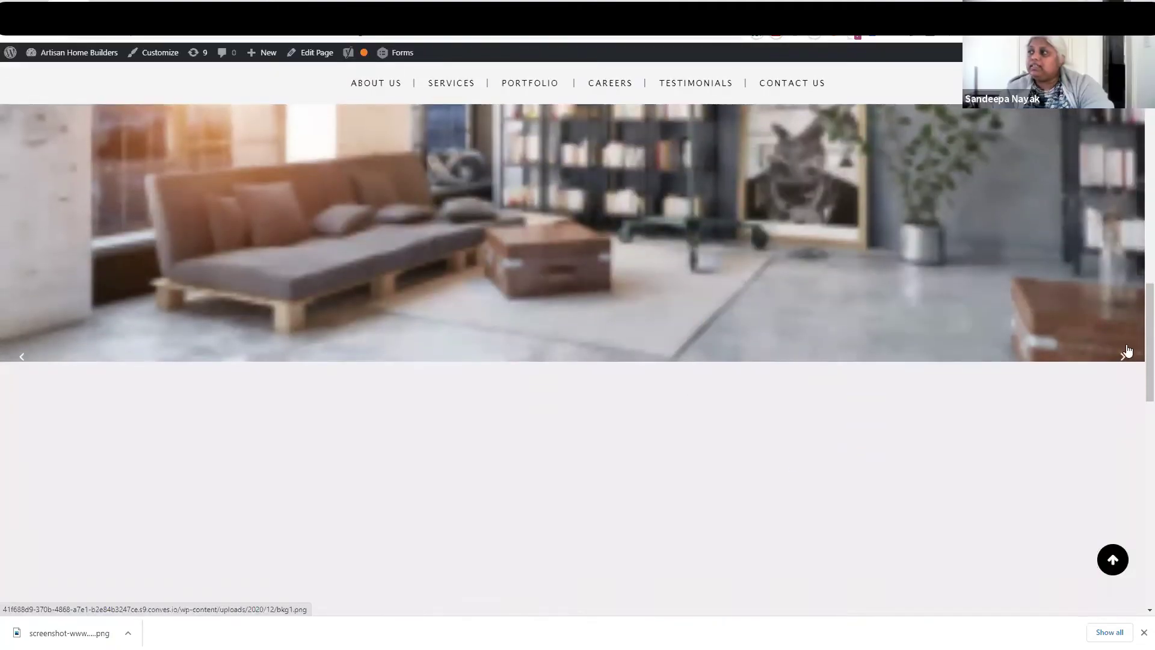
pyautogui.click(1123, 366)
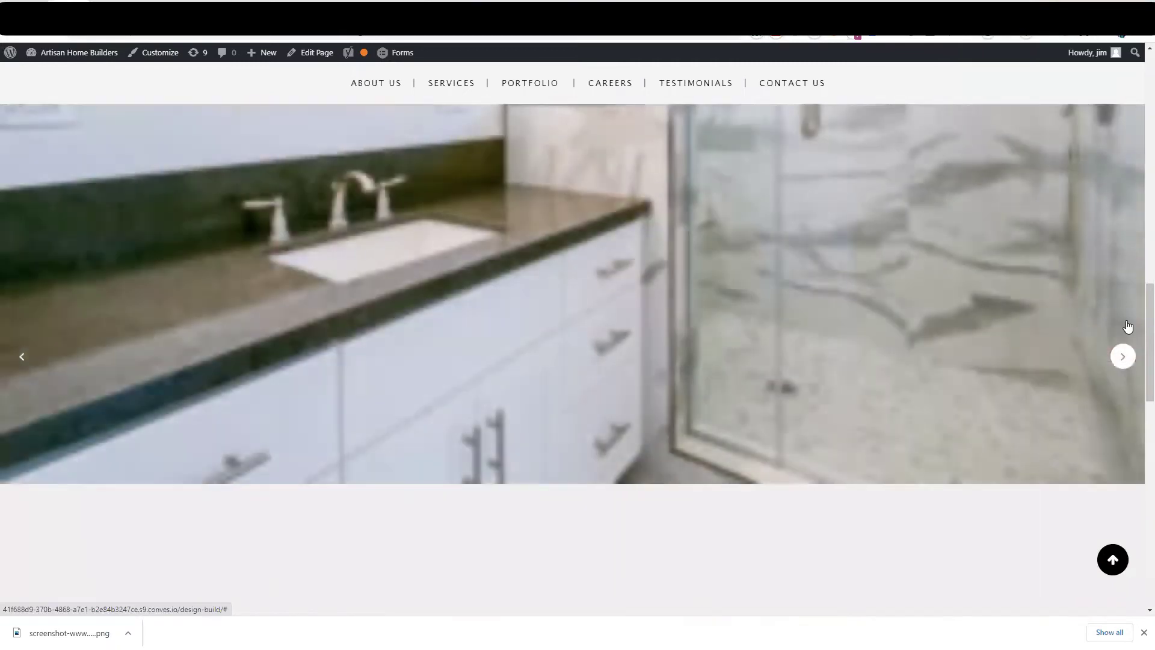
pyautogui.click(1128, 348)
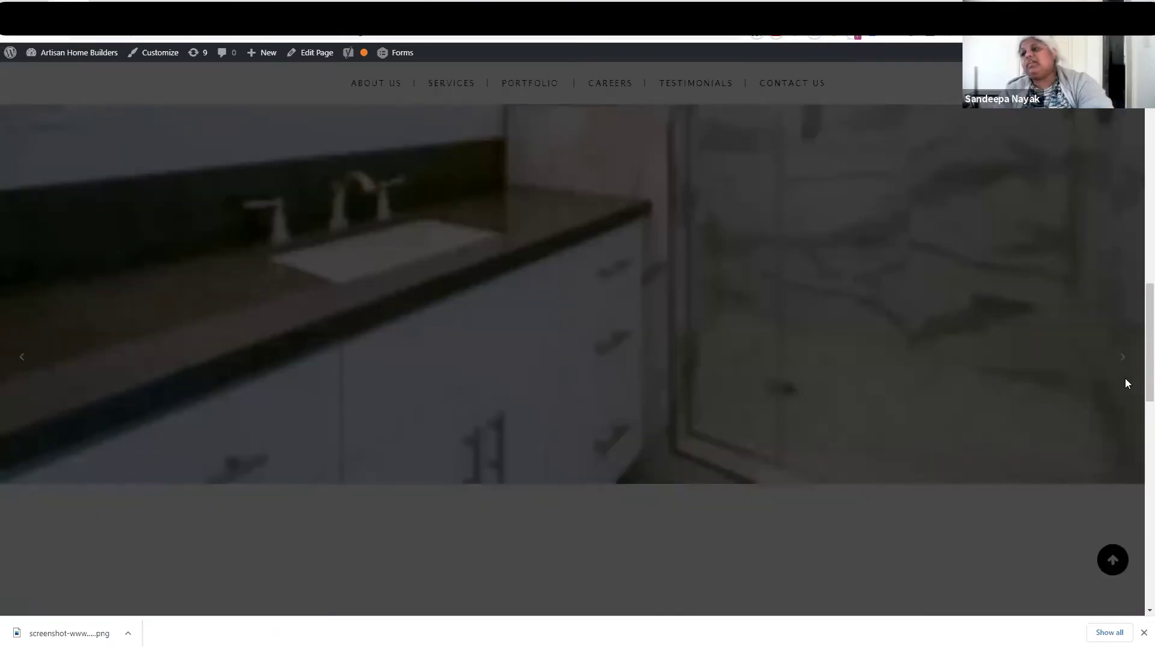
pyautogui.click(1118, 359)
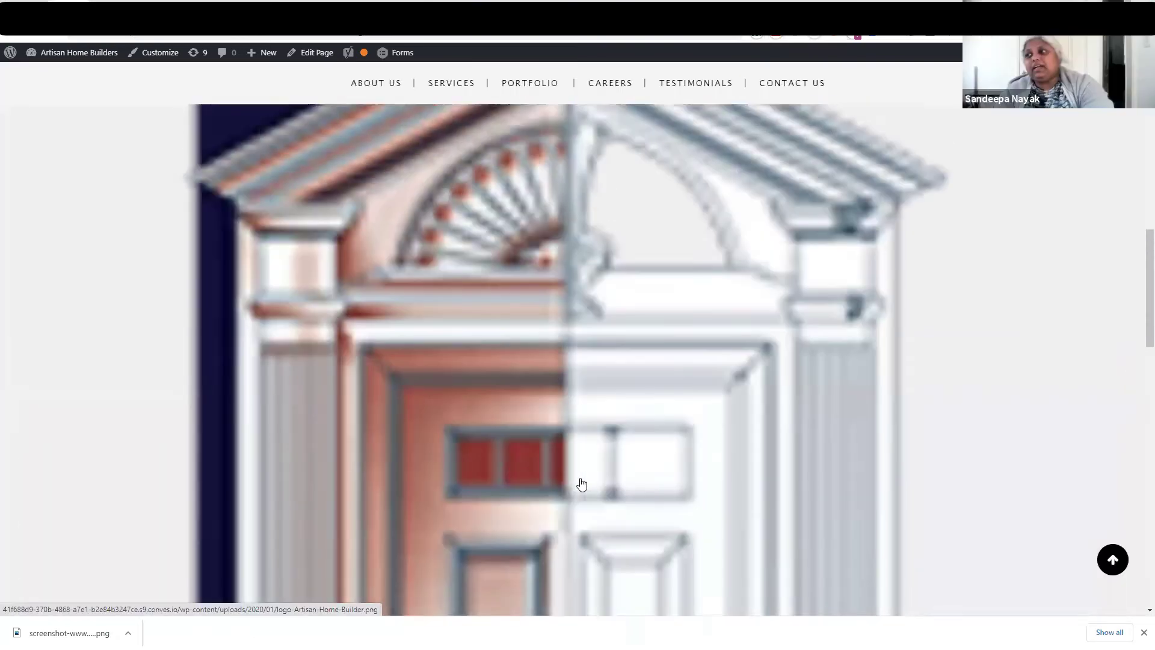
pyautogui.scroll(7, 581, 484)
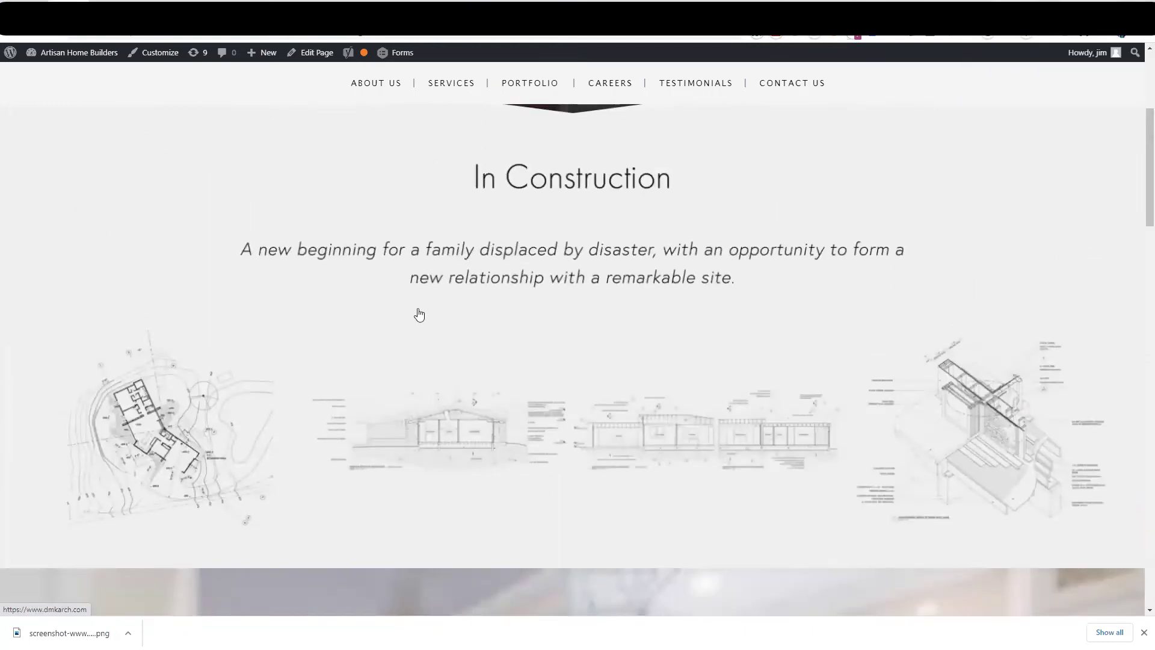
# Delete the Image Gallery row from Design & Build, update the page, and open a new tab.
pyautogui.click(318, 54)
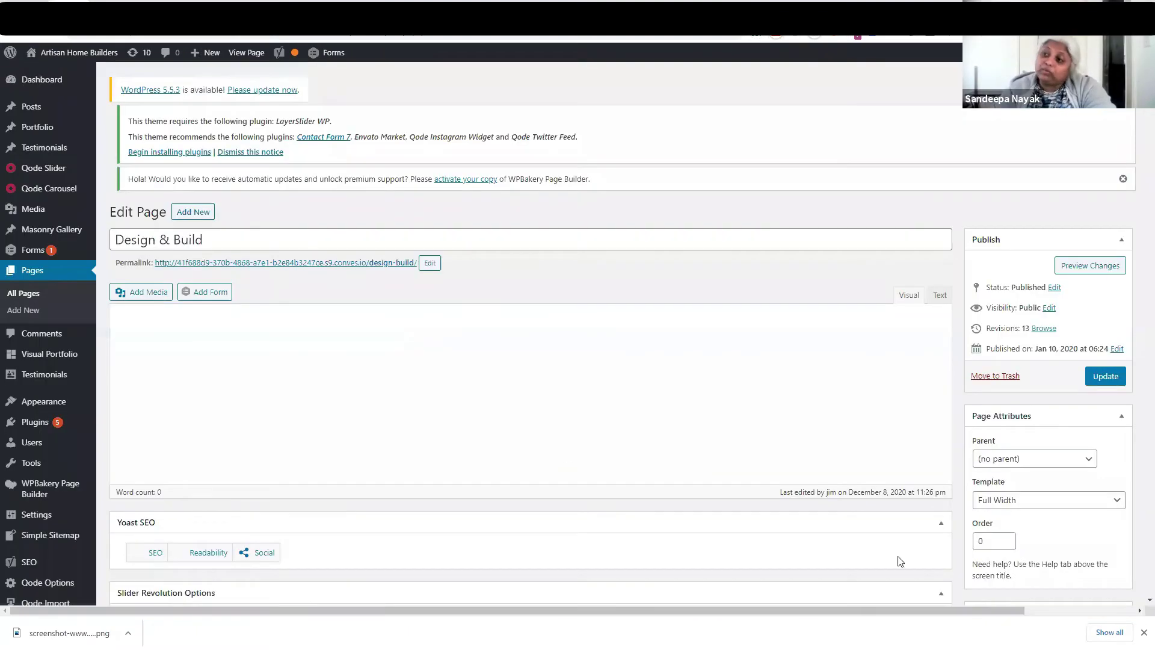
pyautogui.scroll(-7, 959, 559)
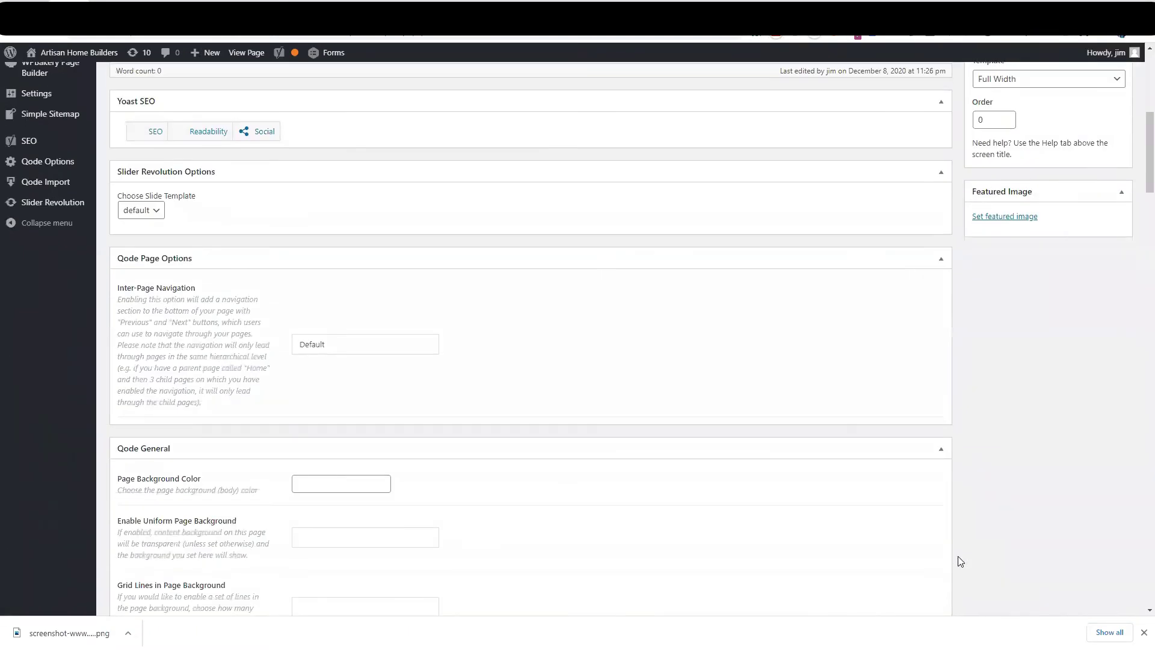
pyautogui.scroll(7, 959, 559)
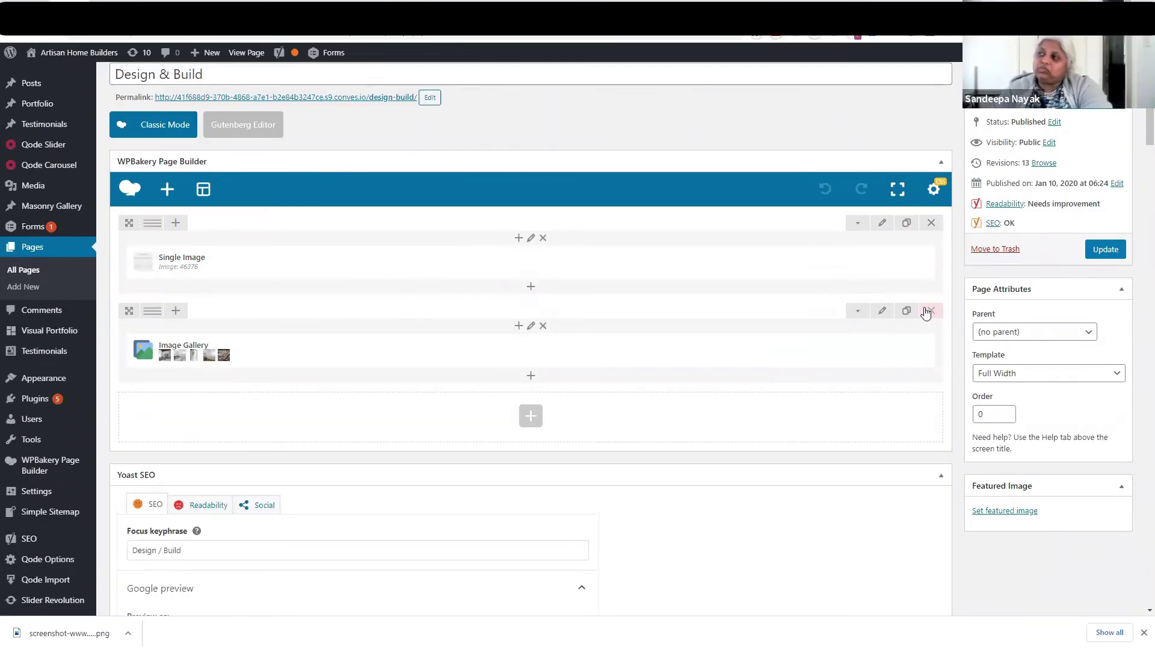
pyautogui.click(931, 311)
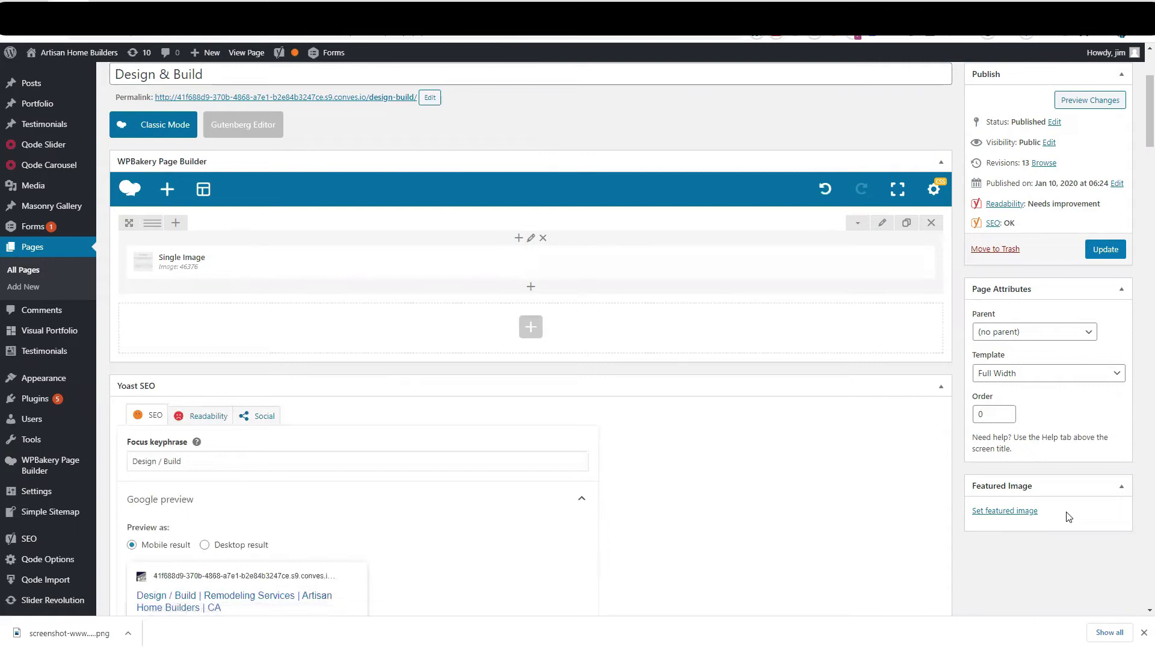
pyautogui.click(1103, 251)
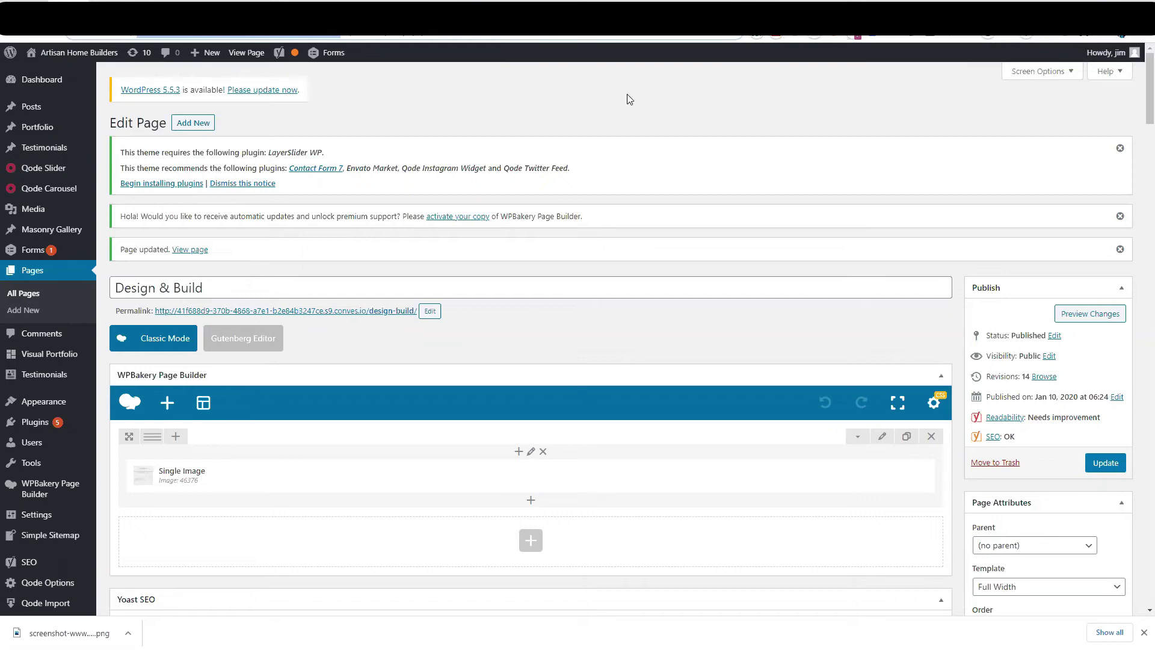
pyautogui.hotkey('ctrl', 't')
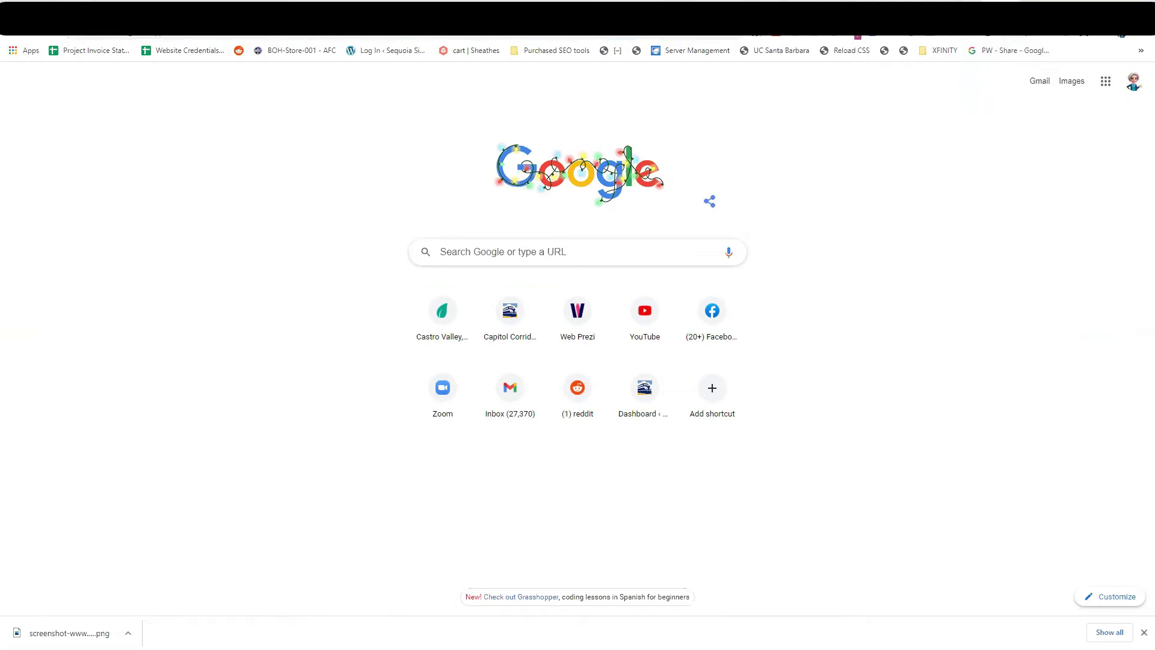
# Open File Explorer on Quick access over the Chrome new tab with Win+E.
pyautogui.press('super+e')
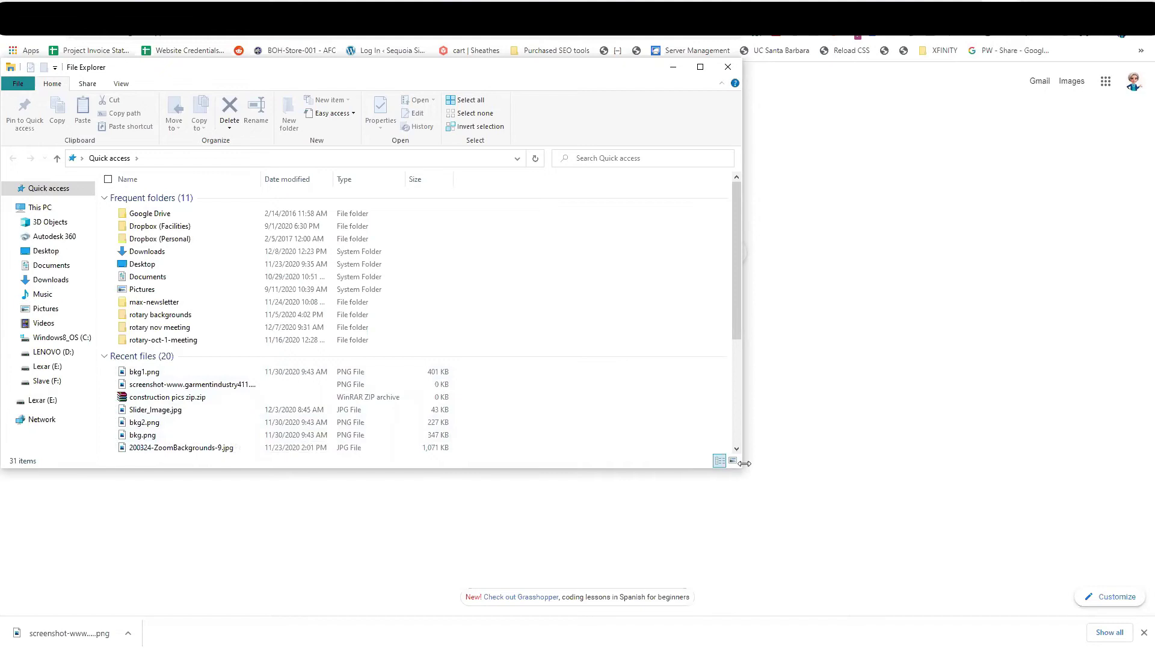
# Widen and lengthen the File Explorer window to show all 20 recent files.
pyautogui.moveTo(744, 463); pyautogui.dragTo(963, 463)
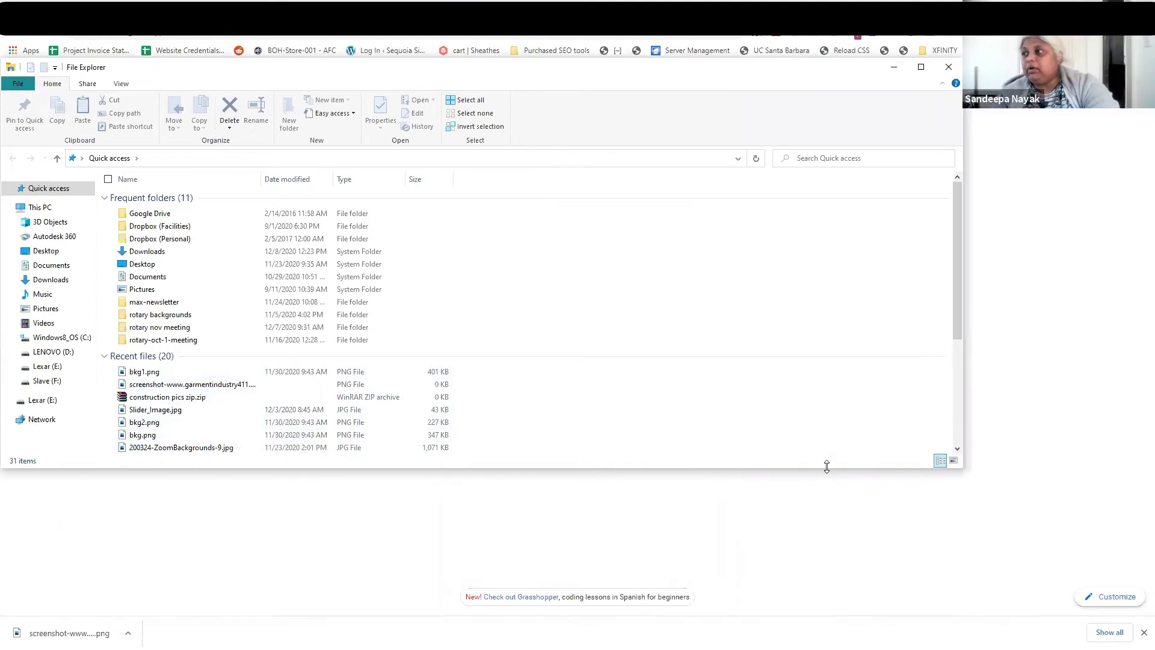
pyautogui.moveTo(826, 466); pyautogui.dragTo(827, 618)
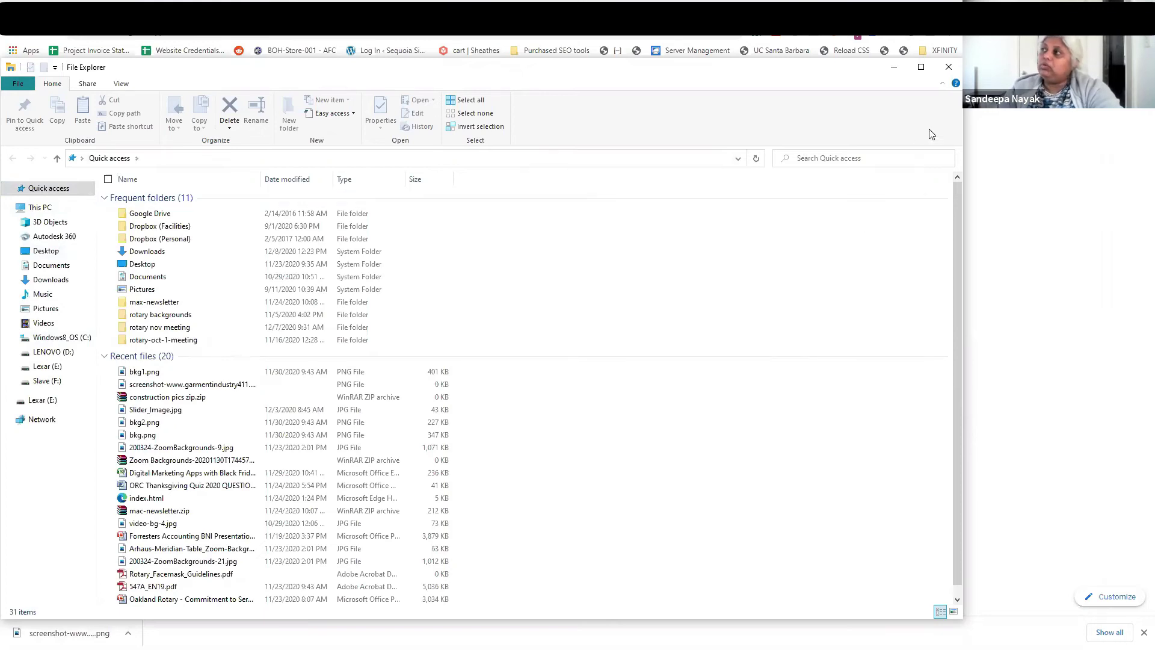
# Minimize File Explorer and enter 'photo editor' in the Chrome address bar.
pyautogui.click(1067, 146)
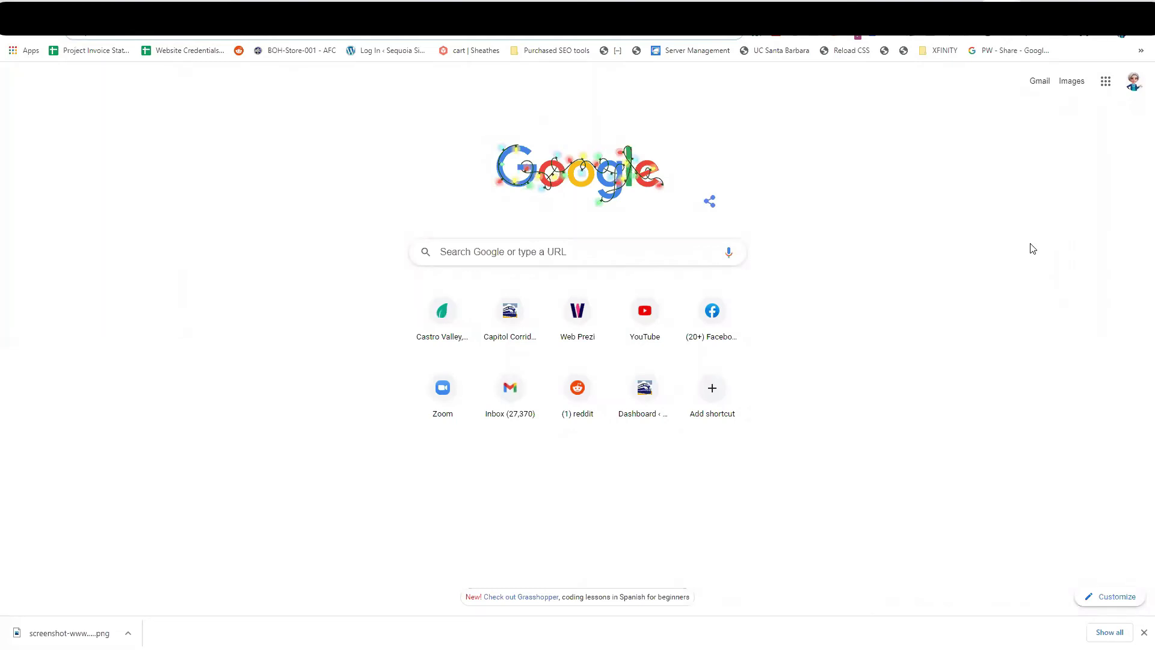
pyautogui.write('po')
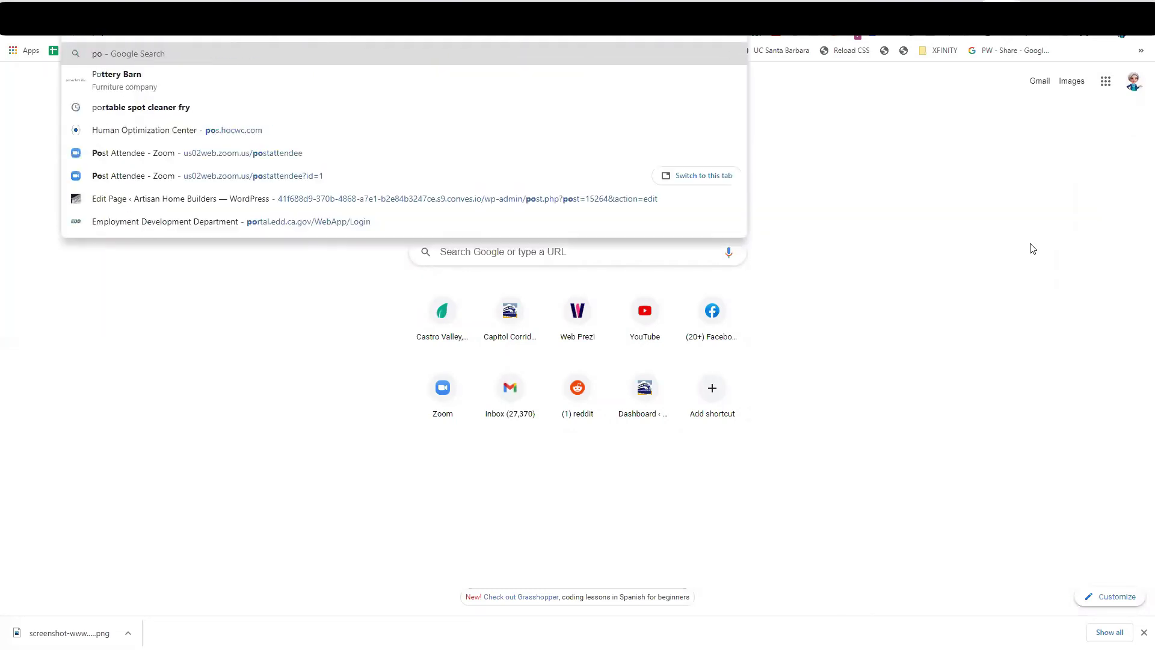
pyautogui.press('BackSpace')
pyautogui.write('hoto ed')
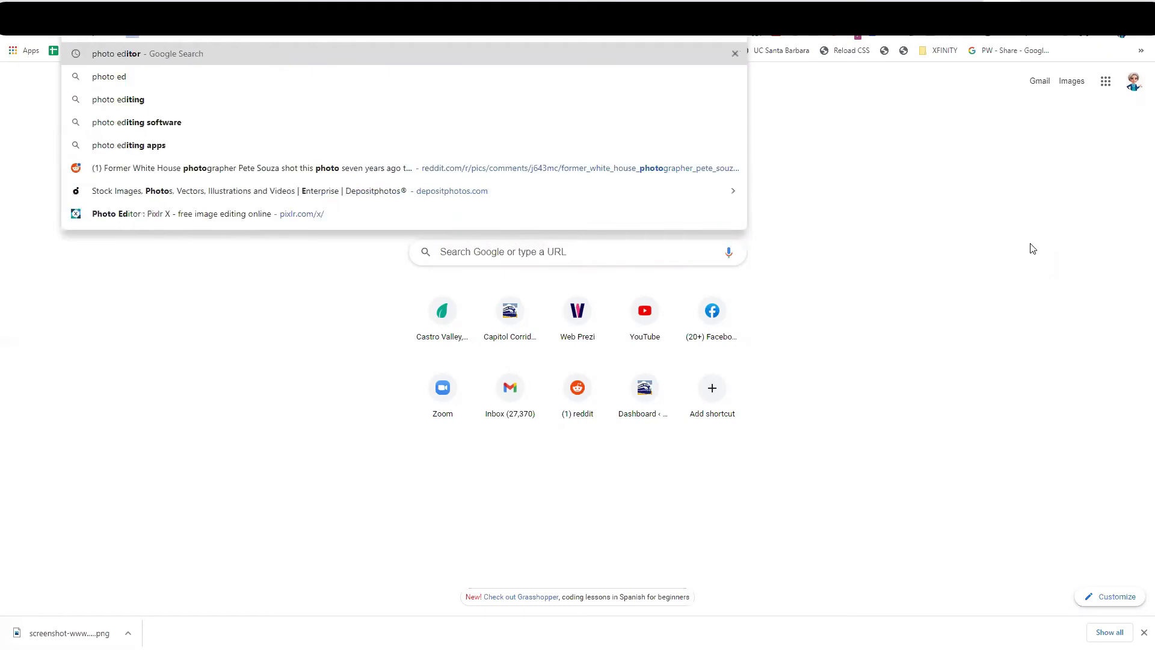
pyautogui.write('itor')
# Open BeFunky from the search, resume the Rotary logo project, and choose Save to Computer.
pyautogui.press('Return')
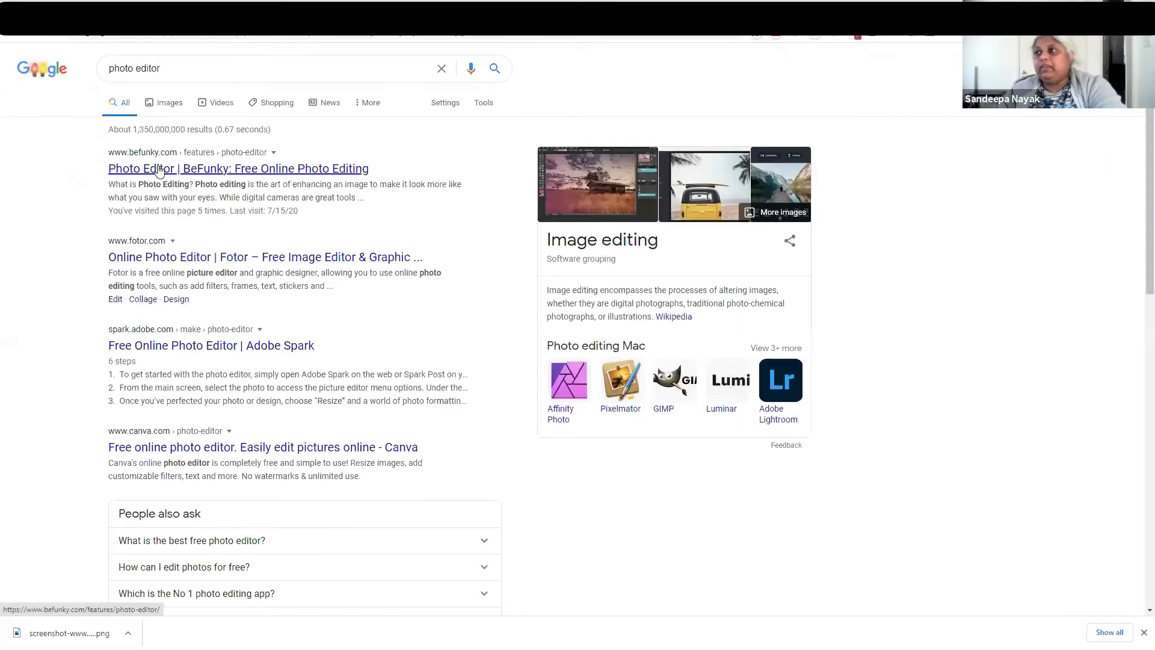
pyautogui.click(160, 170)
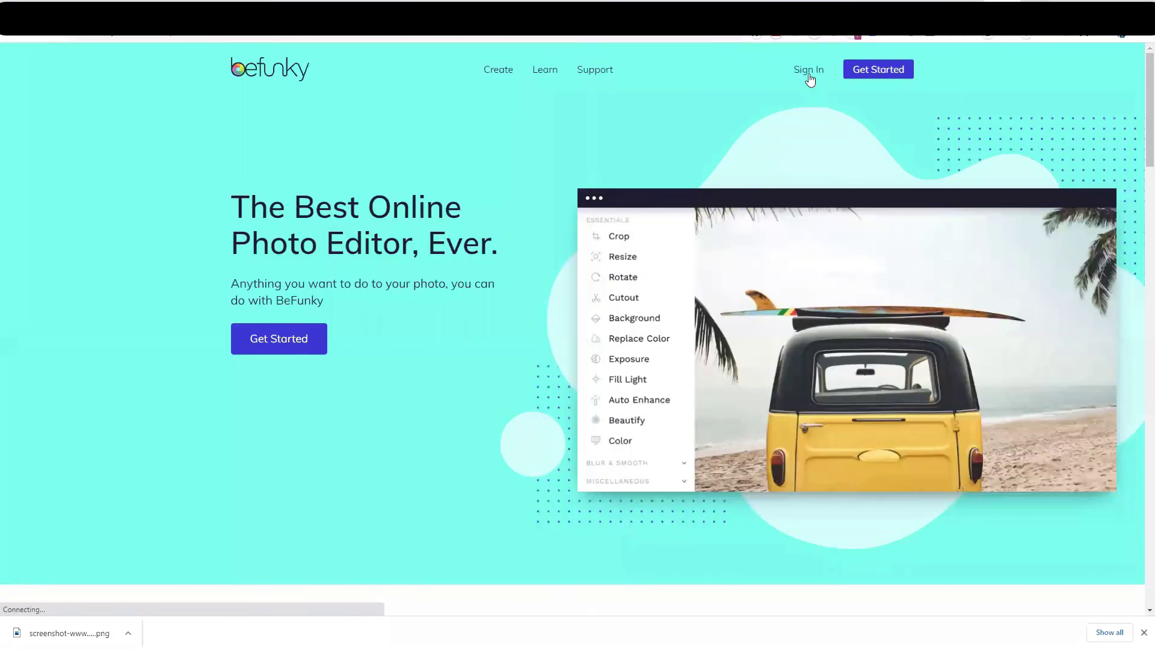
pyautogui.click(543, 294)
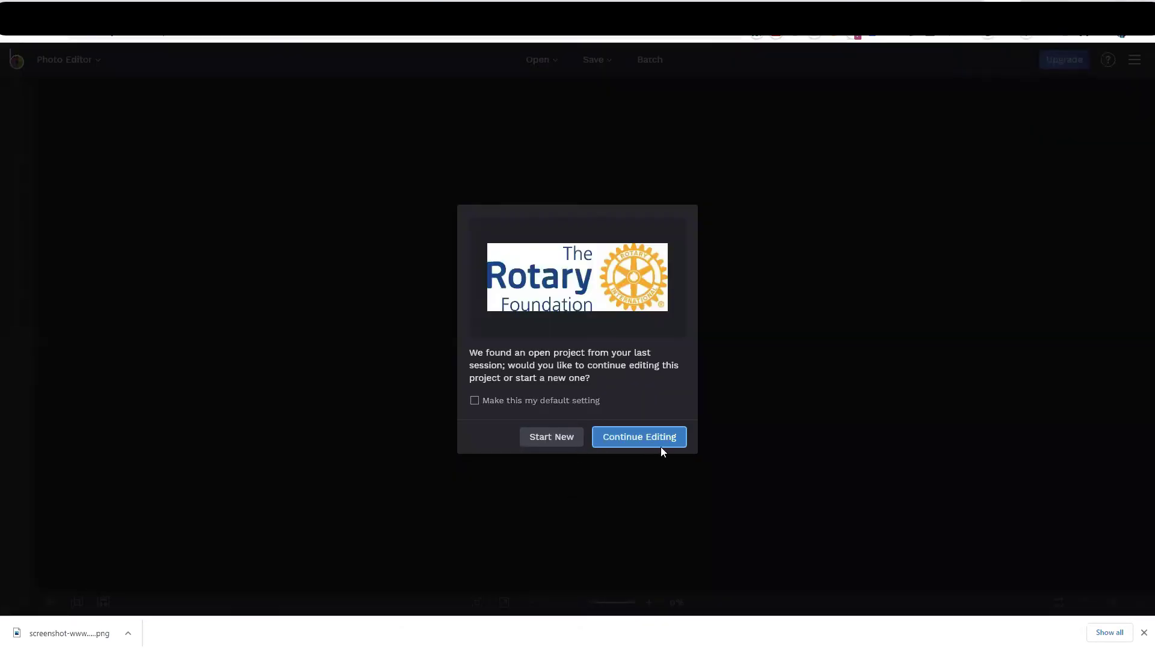
pyautogui.click(622, 441)
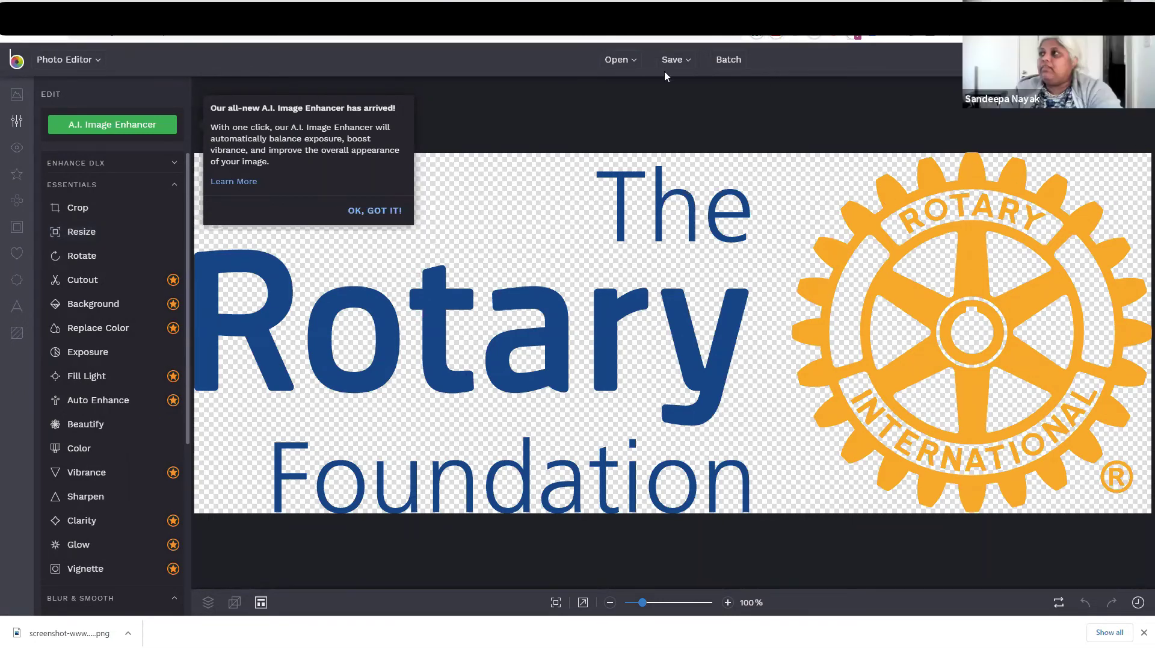
pyautogui.click(689, 63)
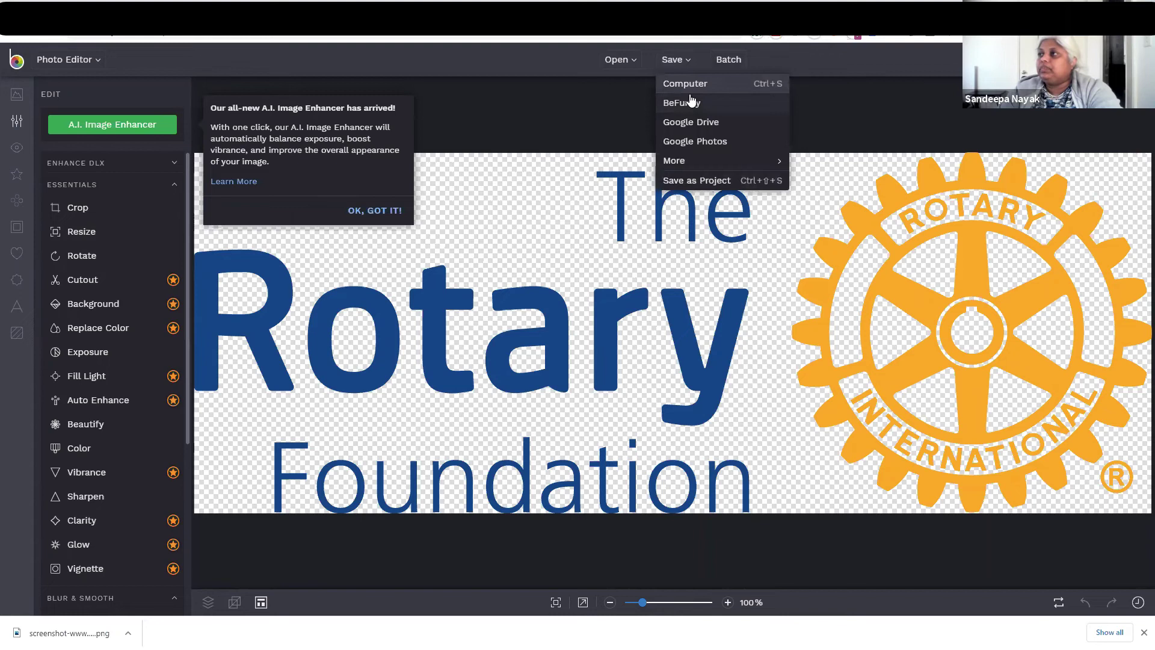
pyautogui.click(690, 86)
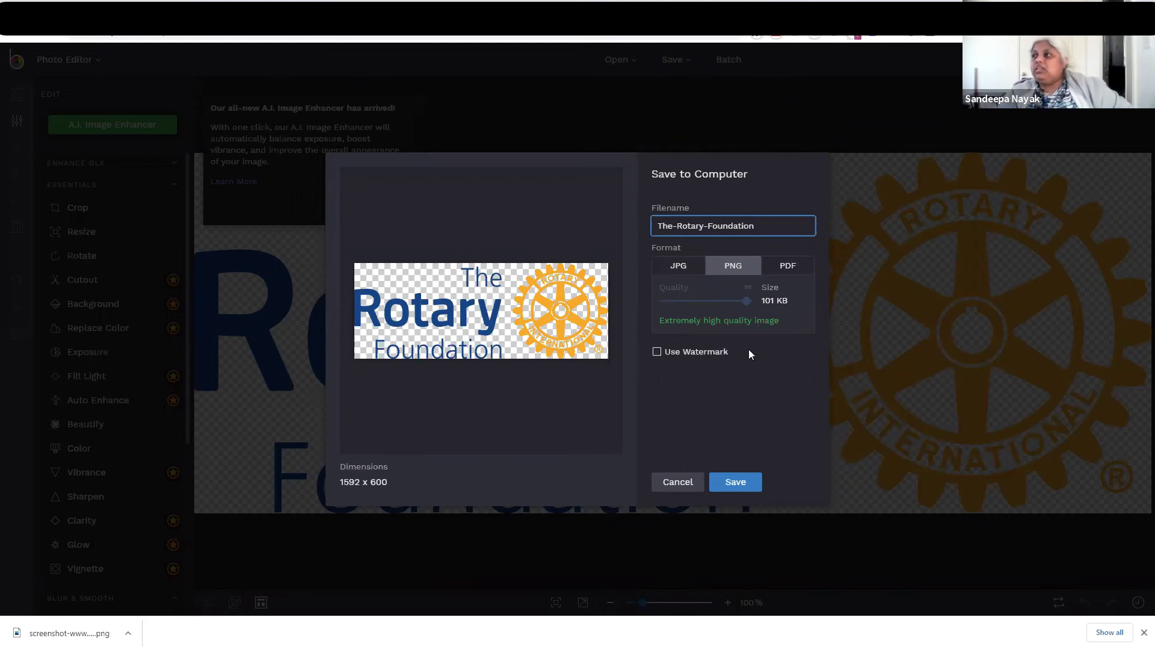
# Save the logo as The-Rotary-Foundation.jpg at JPG quality 83 into Downloads.
pyautogui.click(674, 265)
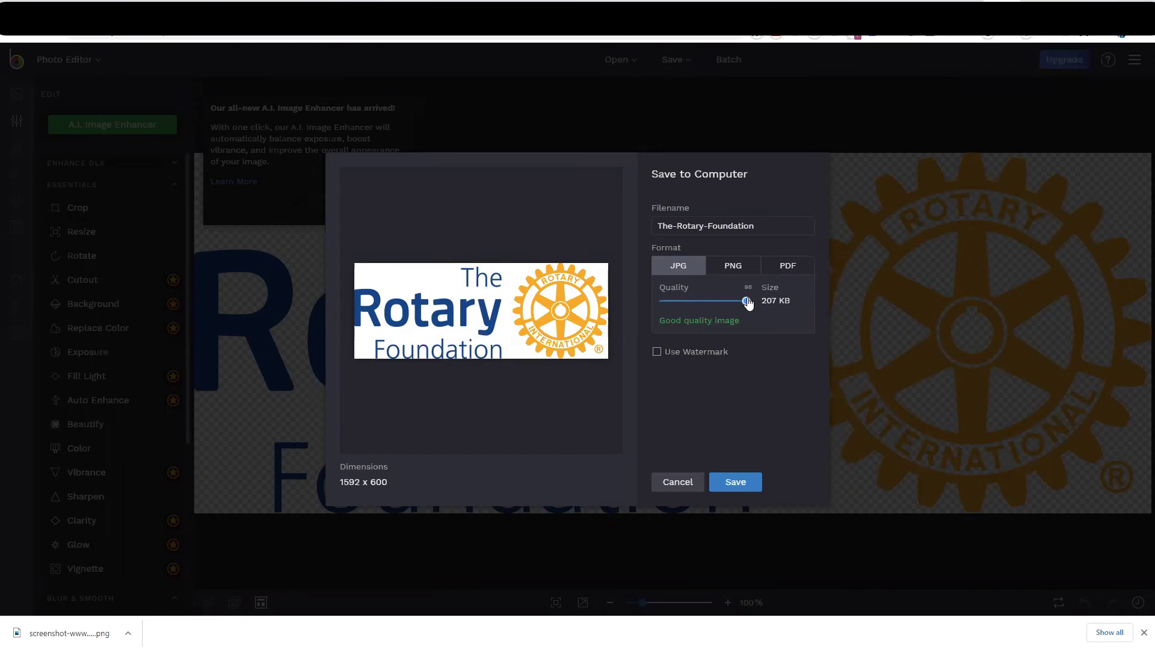
pyautogui.moveTo(748, 303); pyautogui.dragTo(729, 305)
pyautogui.moveTo(723, 303); pyautogui.dragTo(727, 304)
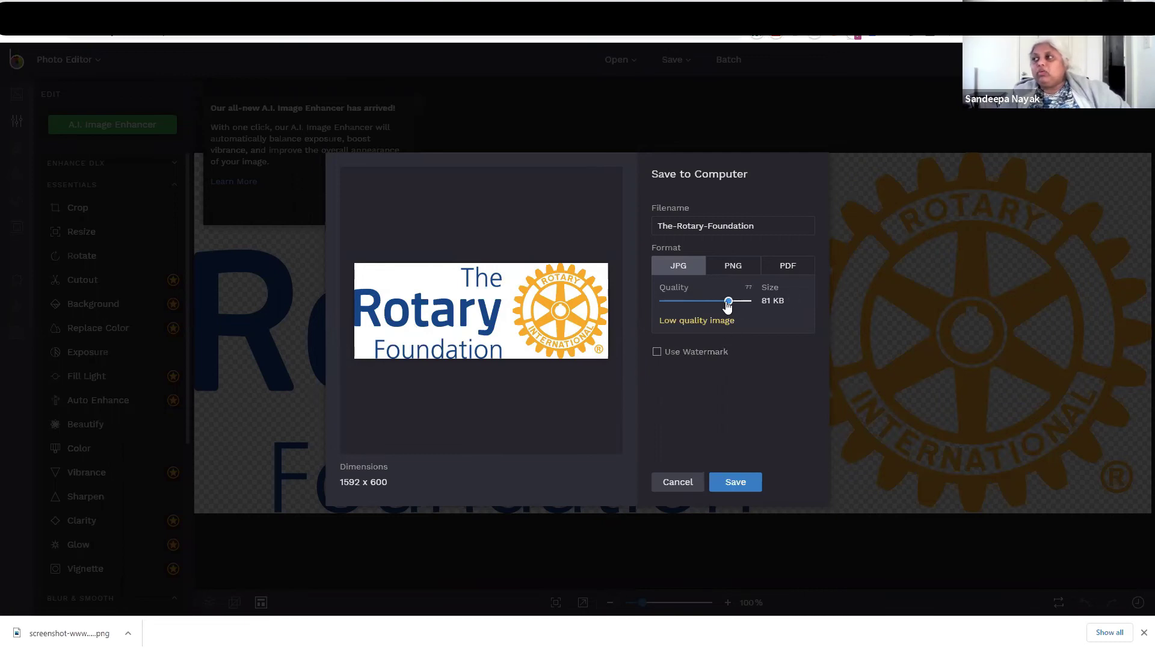
pyautogui.moveTo(729, 302); pyautogui.dragTo(733, 301)
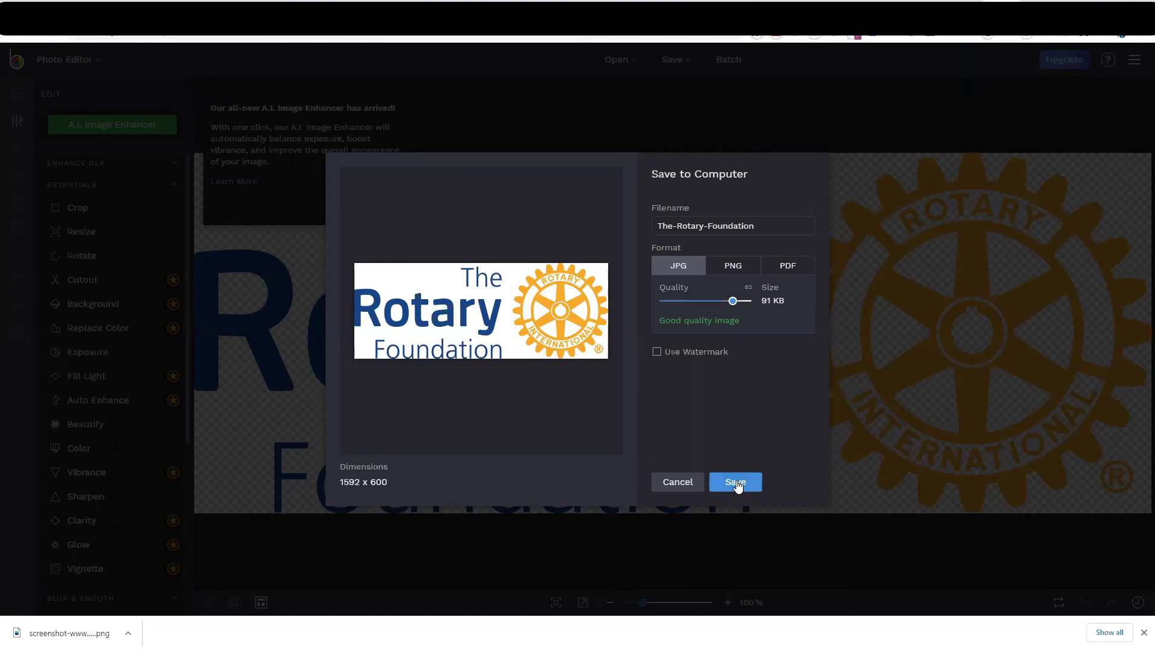
pyautogui.tripleClick(767, 225)
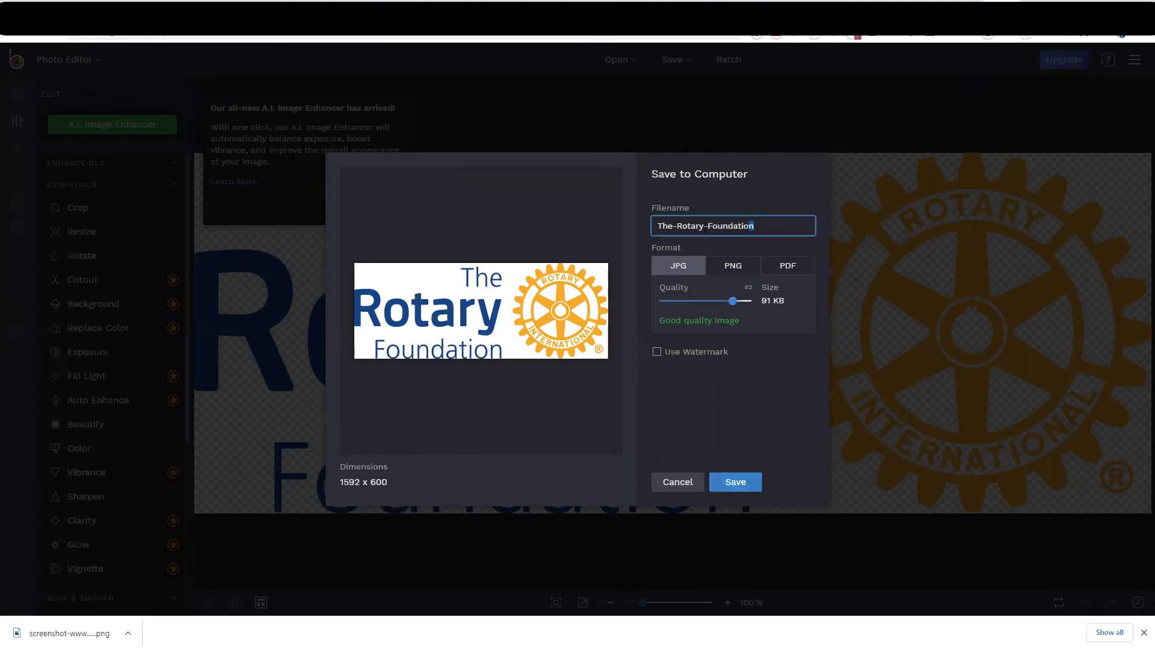
pyautogui.click(735, 481)
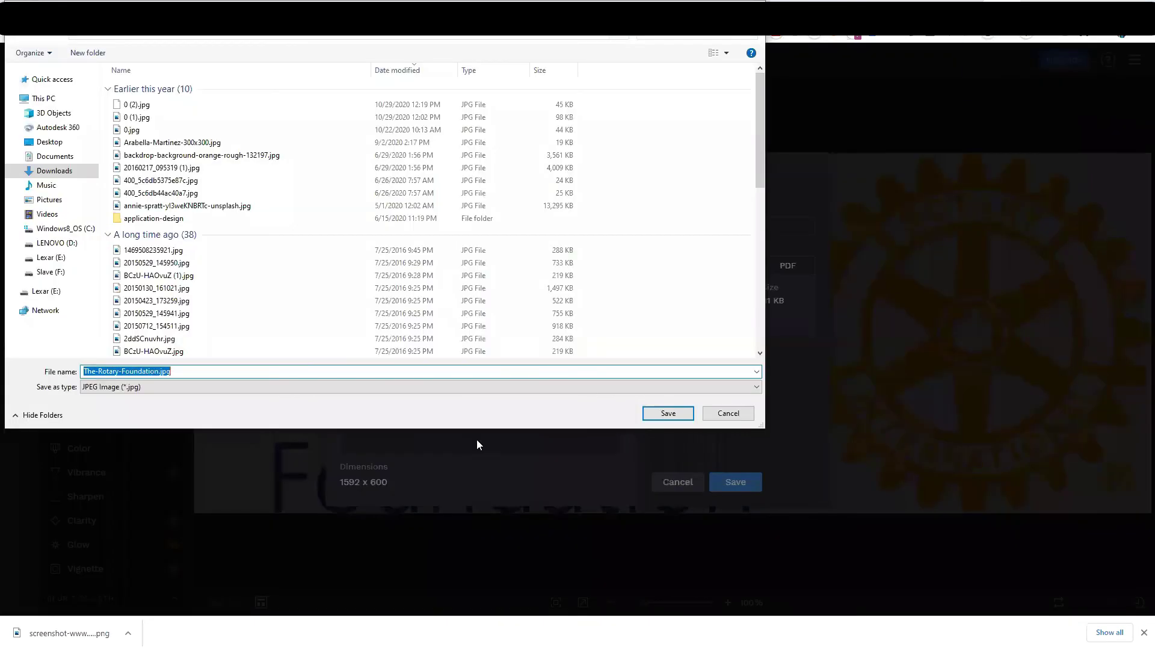
pyautogui.click(670, 416)
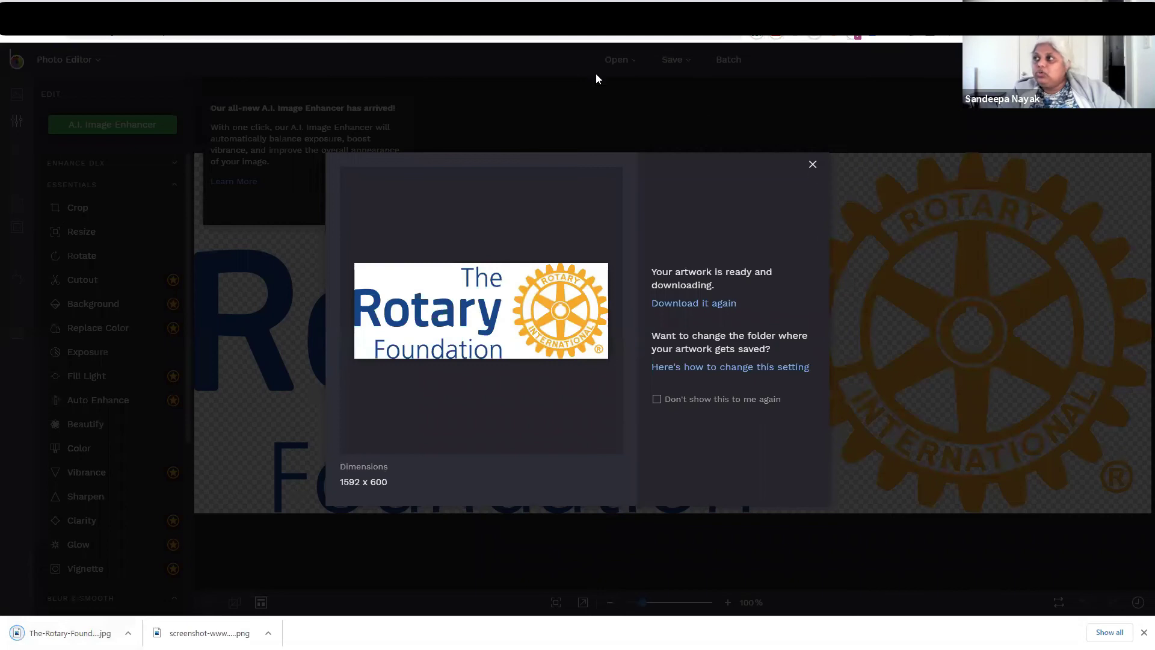
# Back in the WordPress editor, add a Single Image element found by searching 'im'.
pyautogui.hotkey('ctrl', 'Tab')
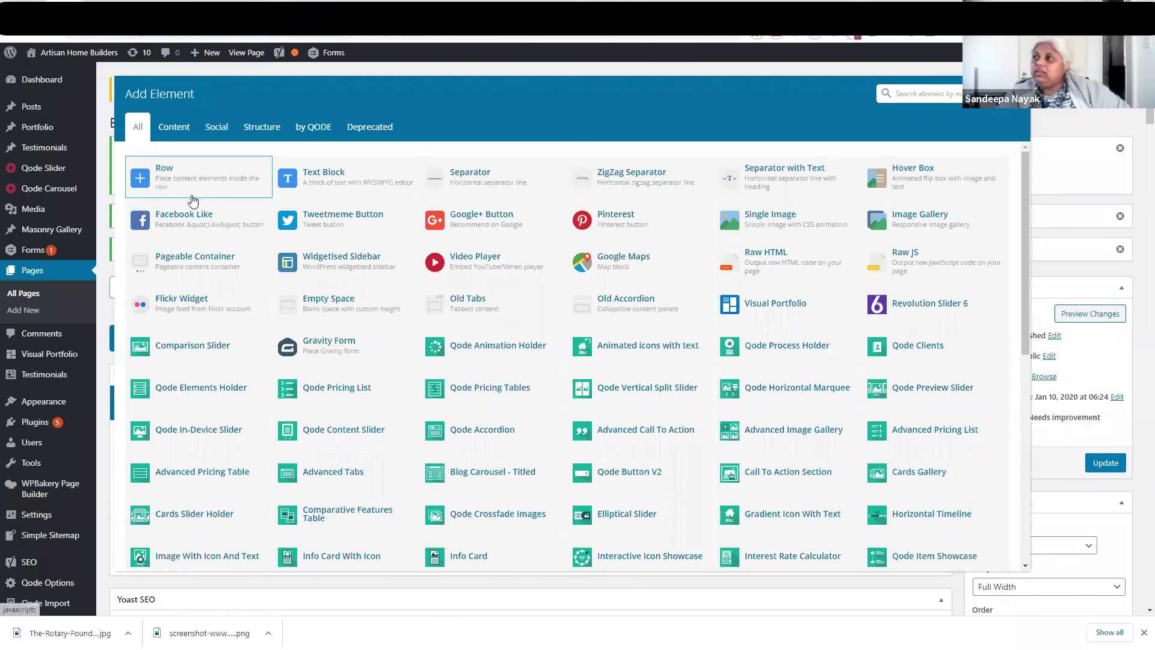
pyautogui.click(920, 96)
pyautogui.write('im')
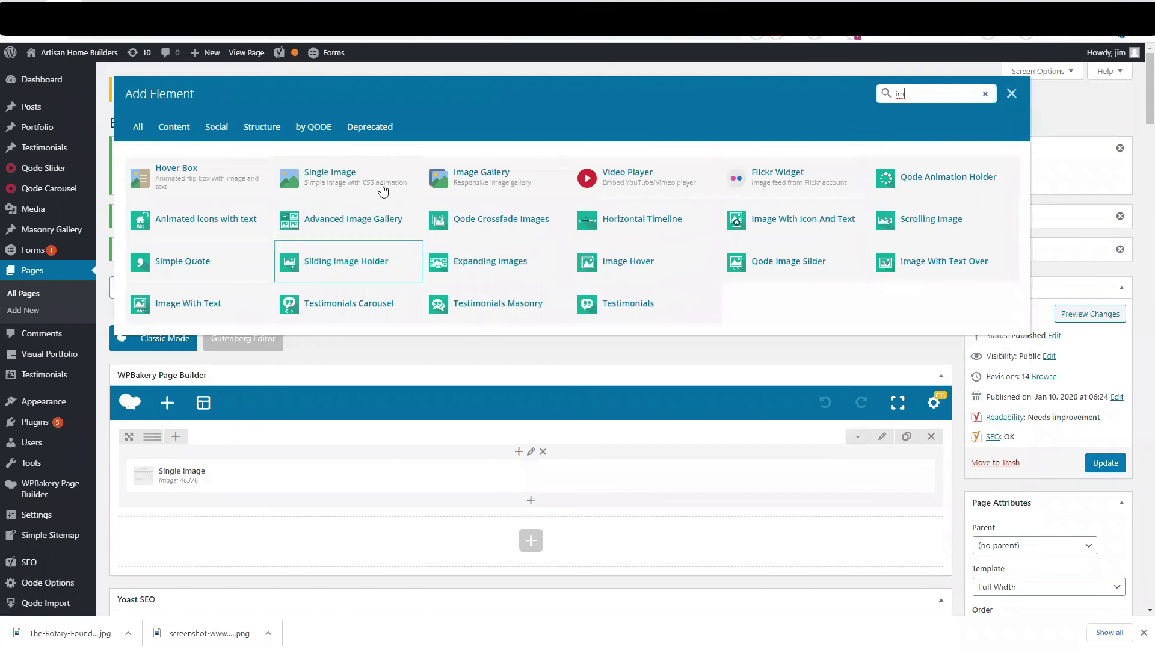
pyautogui.click(329, 176)
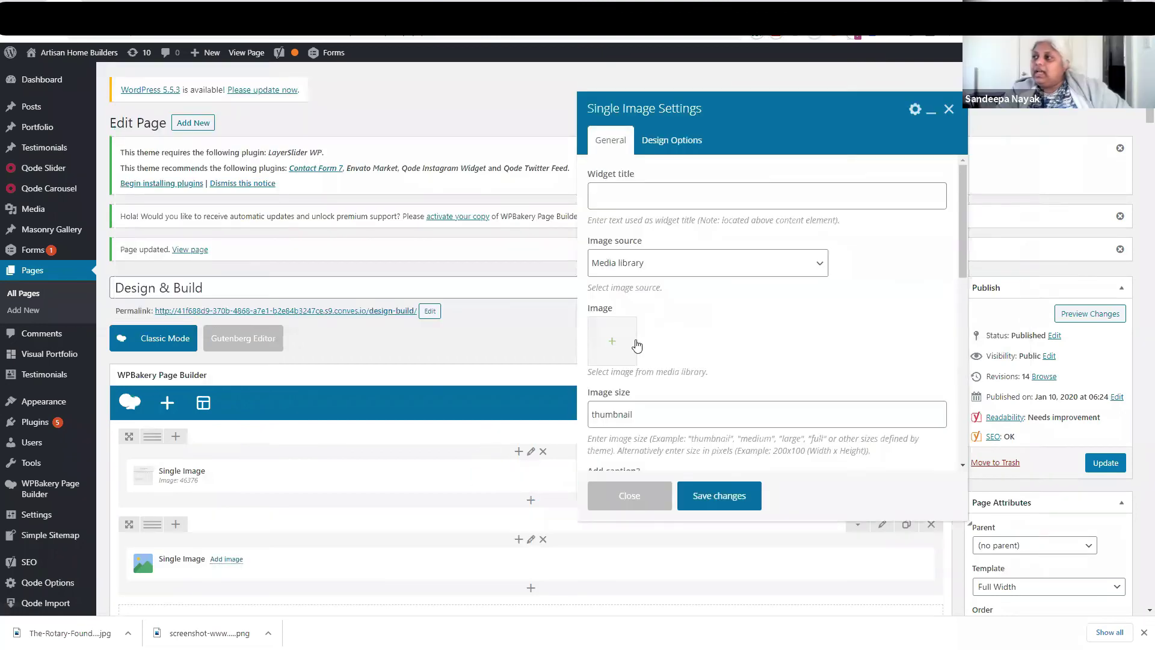
# Upload The-Rotary-Foundation.jpg by dragging it from the Downloads folder into the media library.
pyautogui.click(620, 343)
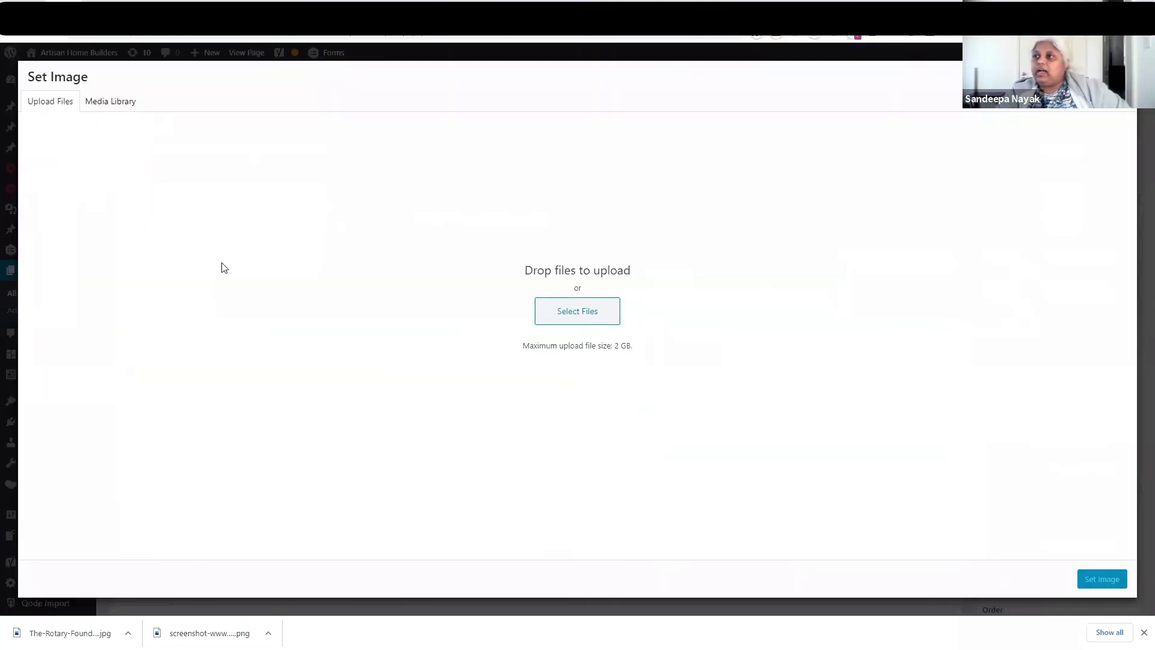
pyautogui.click(556, 313)
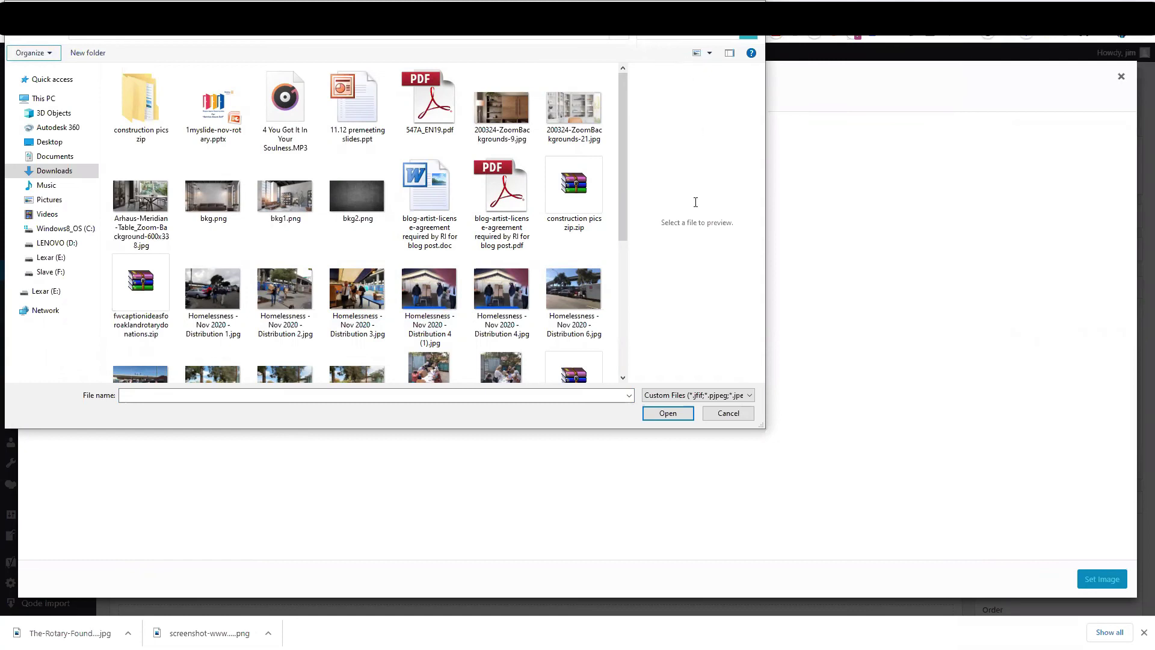
pyautogui.moveTo(624, 200); pyautogui.dragTo(626, 175)
pyautogui.click(739, 415)
pyautogui.click(95, 625)
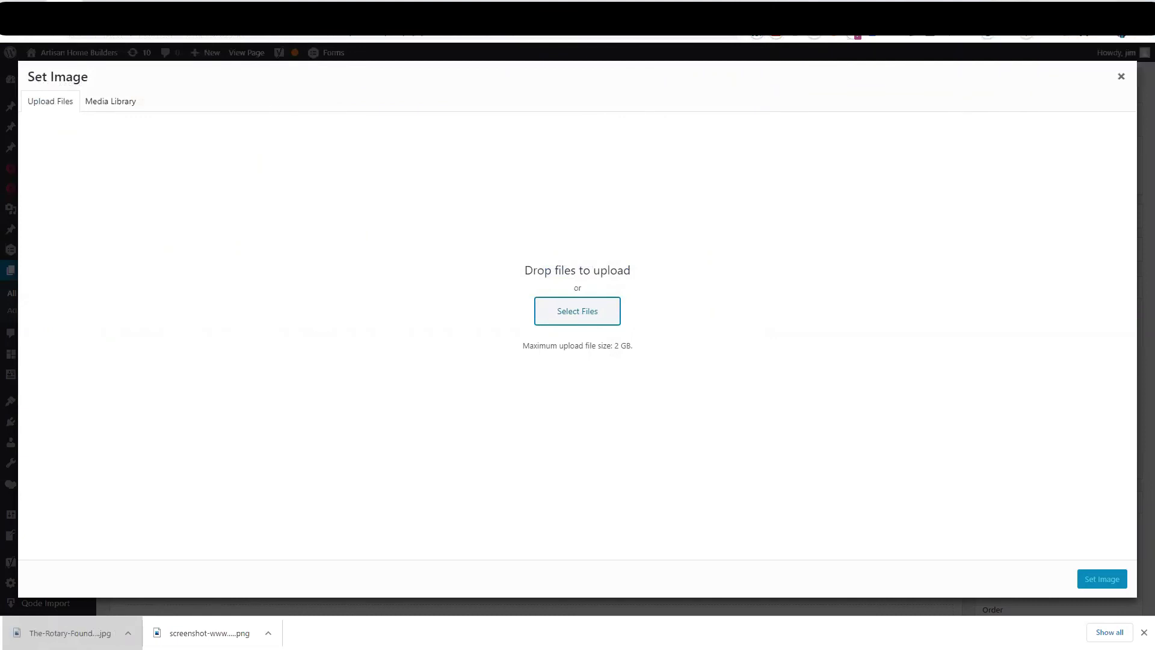
pyautogui.click(128, 633)
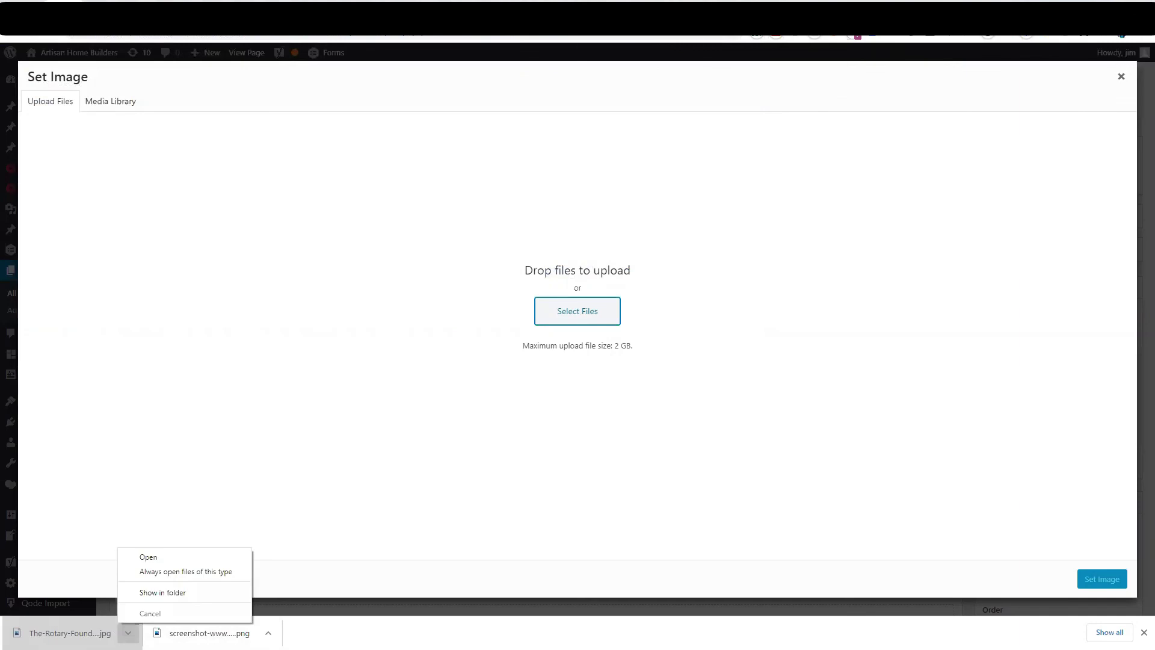
pyautogui.click(173, 594)
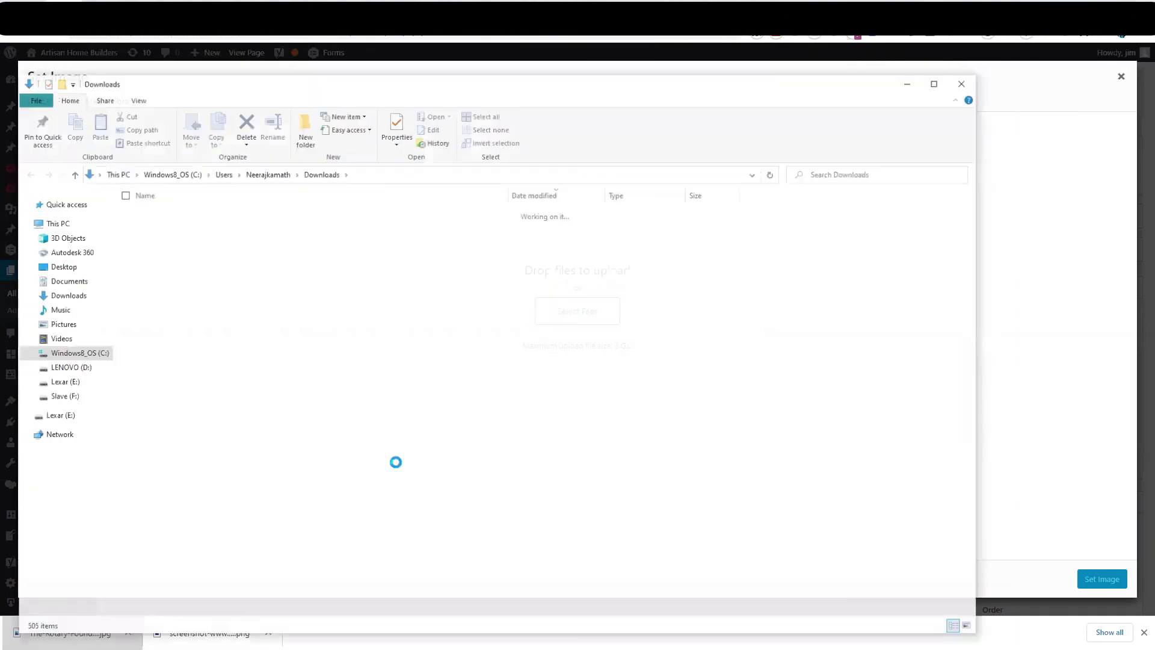
pyautogui.moveTo(325, 88); pyautogui.dragTo(1080, 210)
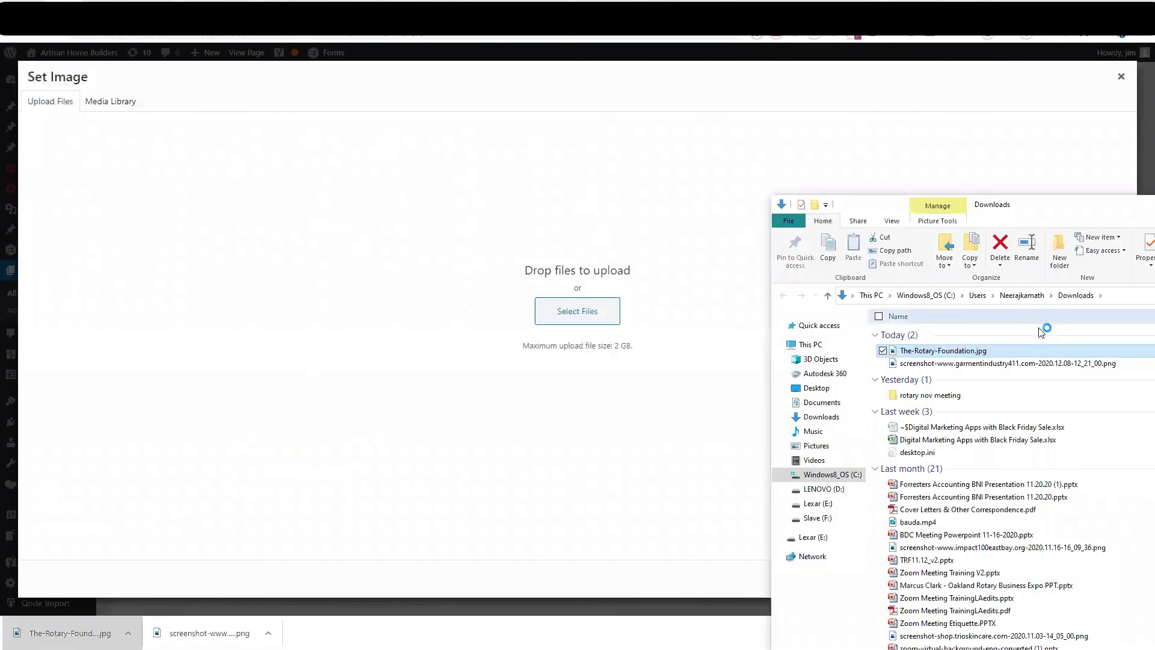
pyautogui.moveTo(984, 350); pyautogui.dragTo(357, 377)
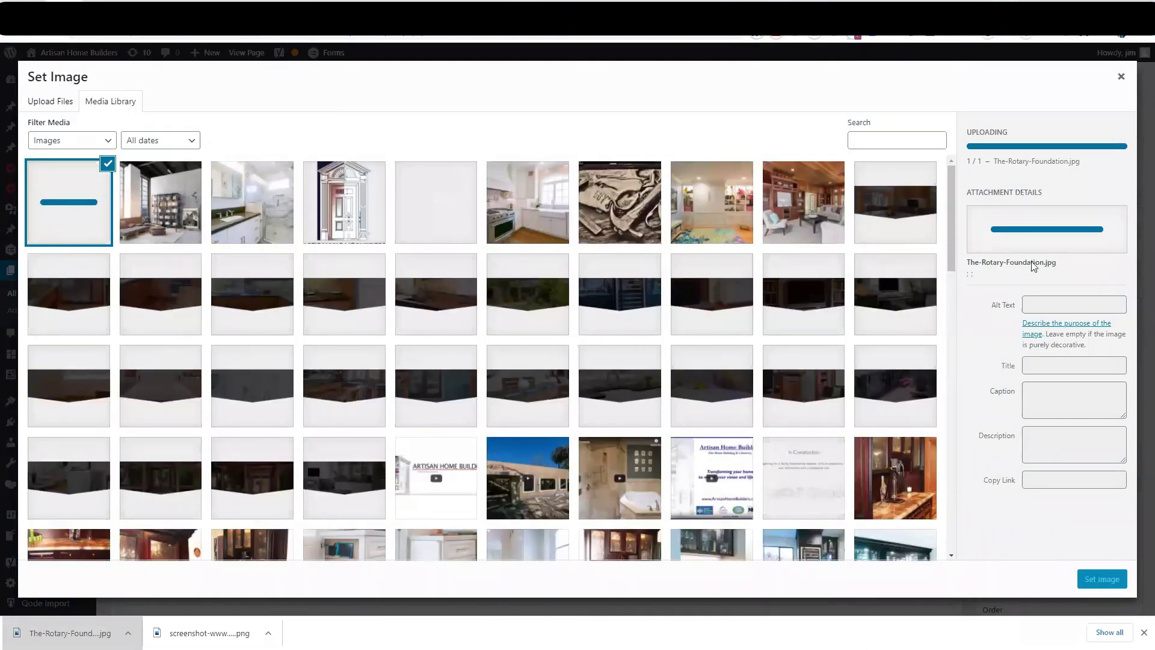
pyautogui.click(672, 338)
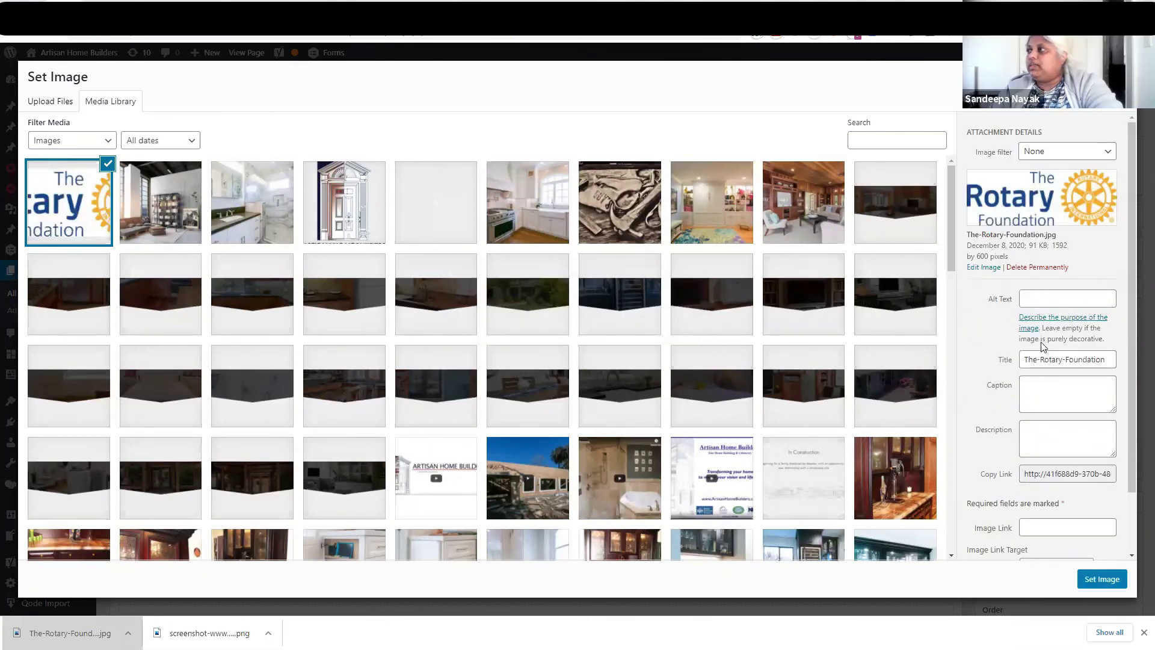
# Add placeholder alt text, set the logo as the Single Image, and select the thumbnail size value.
pyautogui.click(1059, 299)
pyautogui.write('asdfasdfads')
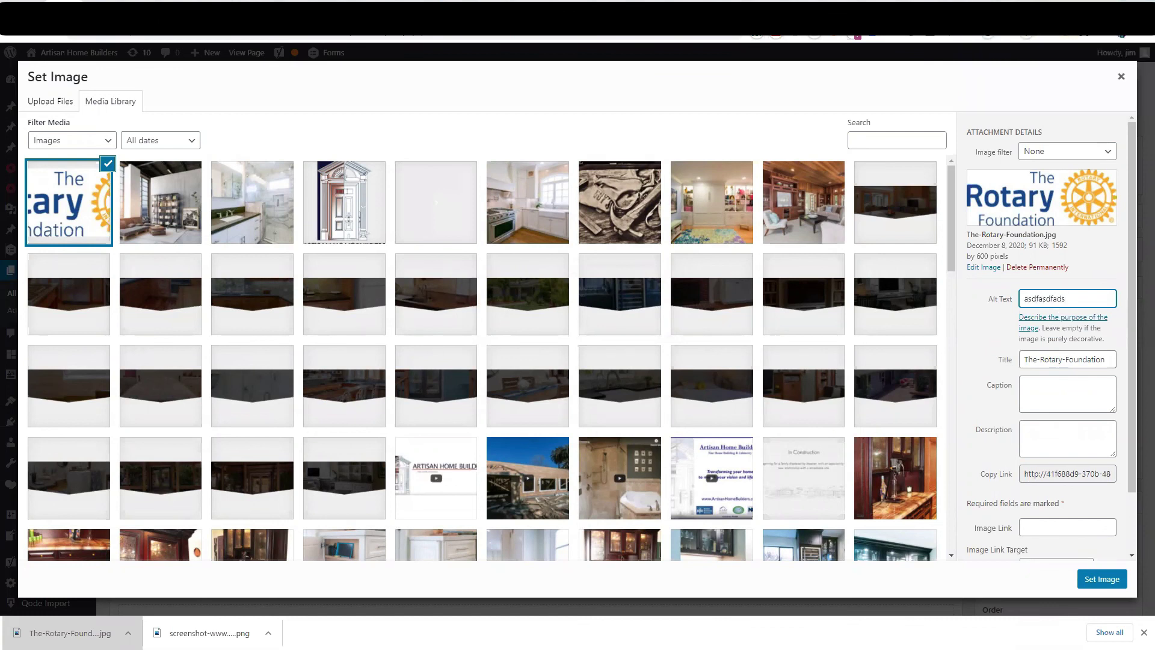
pyautogui.click(1101, 580)
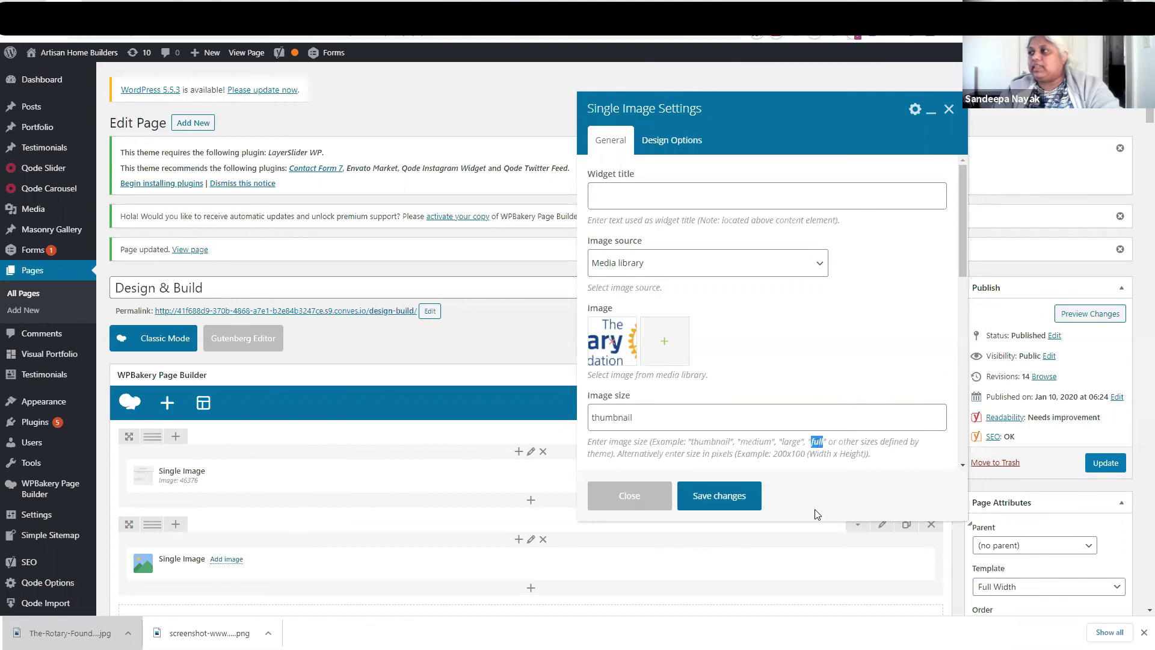
pyautogui.tripleClick(768, 417)
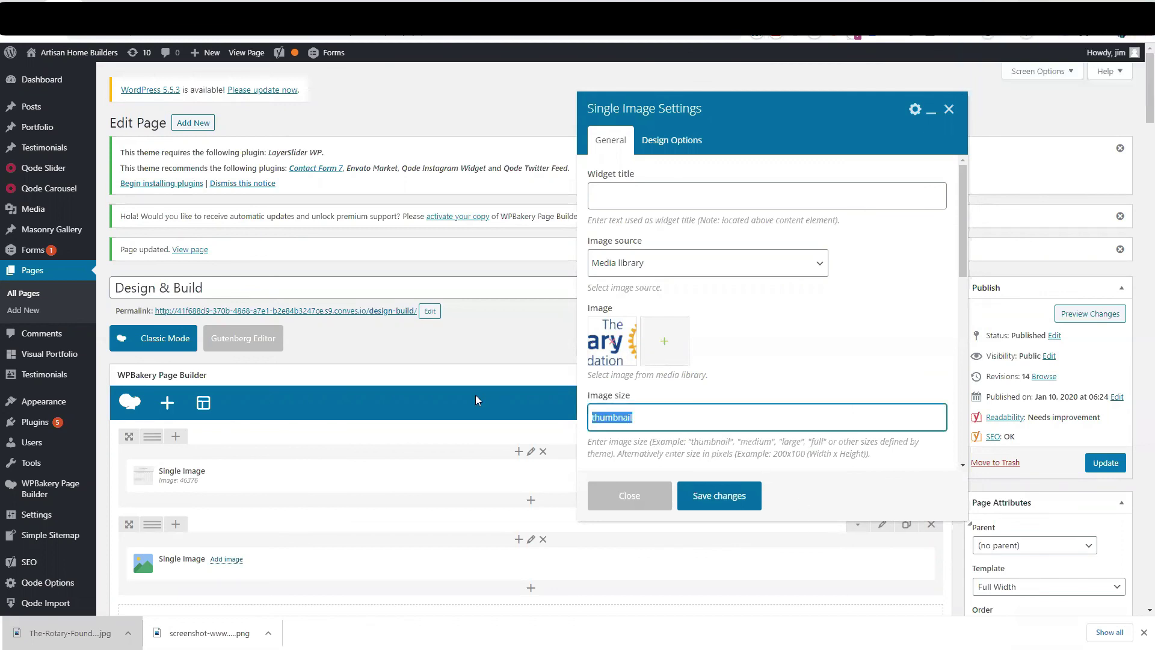
# Set the Single Image size to 'full', save its settings, and update the Design & Build page.
pyautogui.write('full')
pyautogui.click(744, 498)
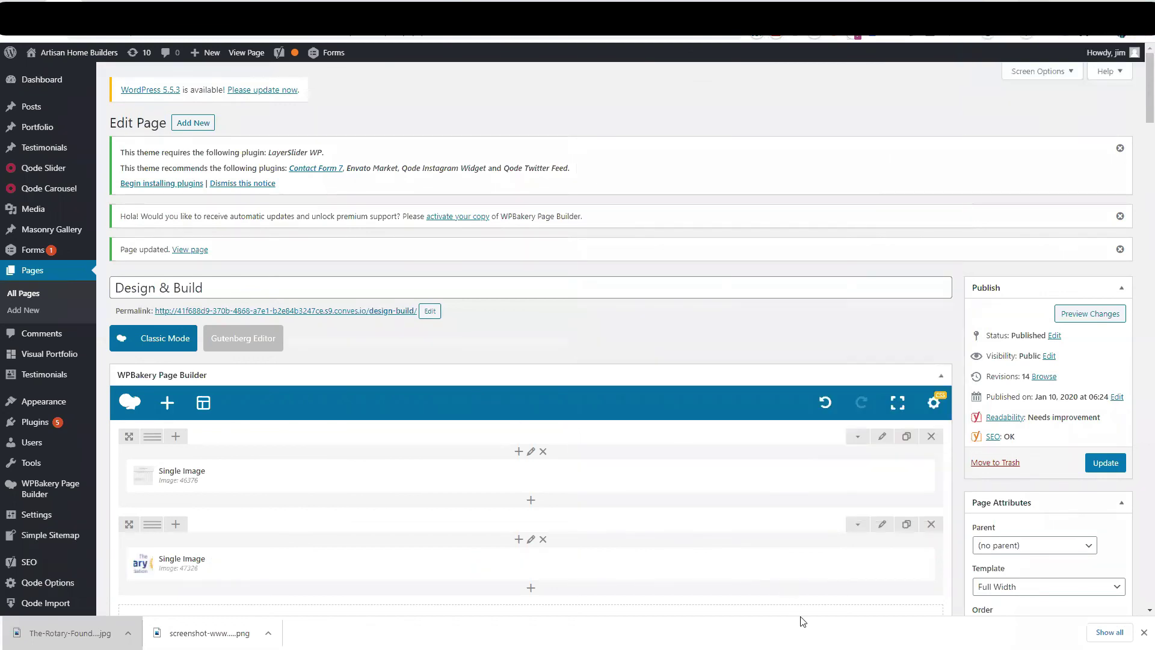
pyautogui.click(1102, 466)
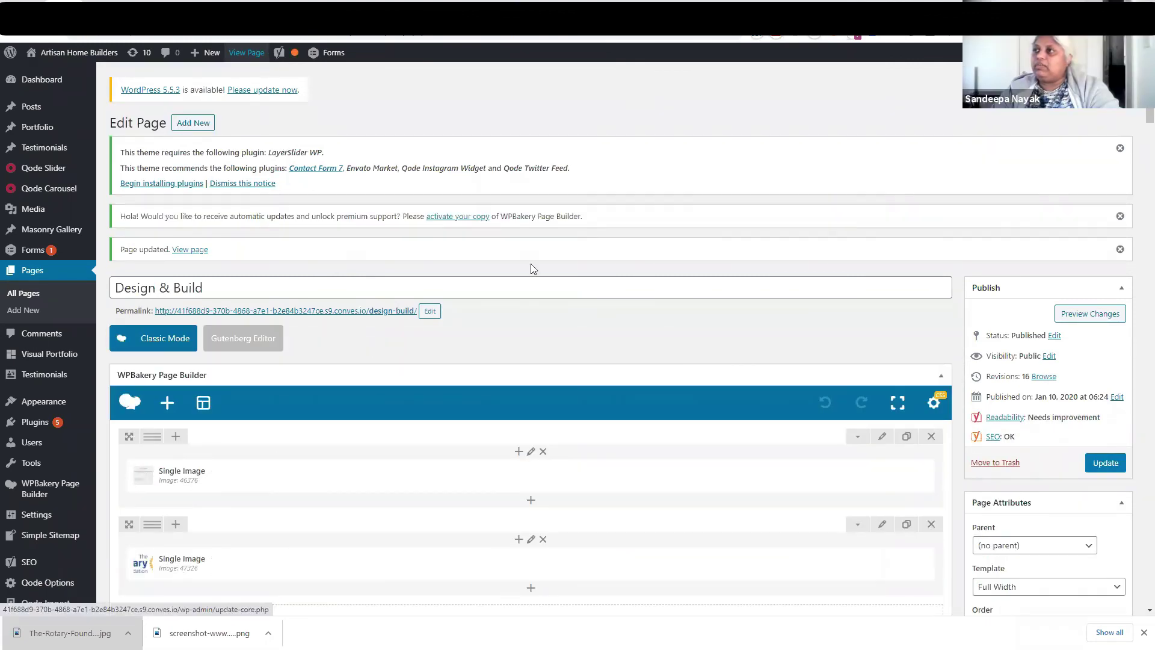
# Check the Rotary Foundation logo on the live Design & Build page, then return to editing.
pyautogui.click(1090, 313)
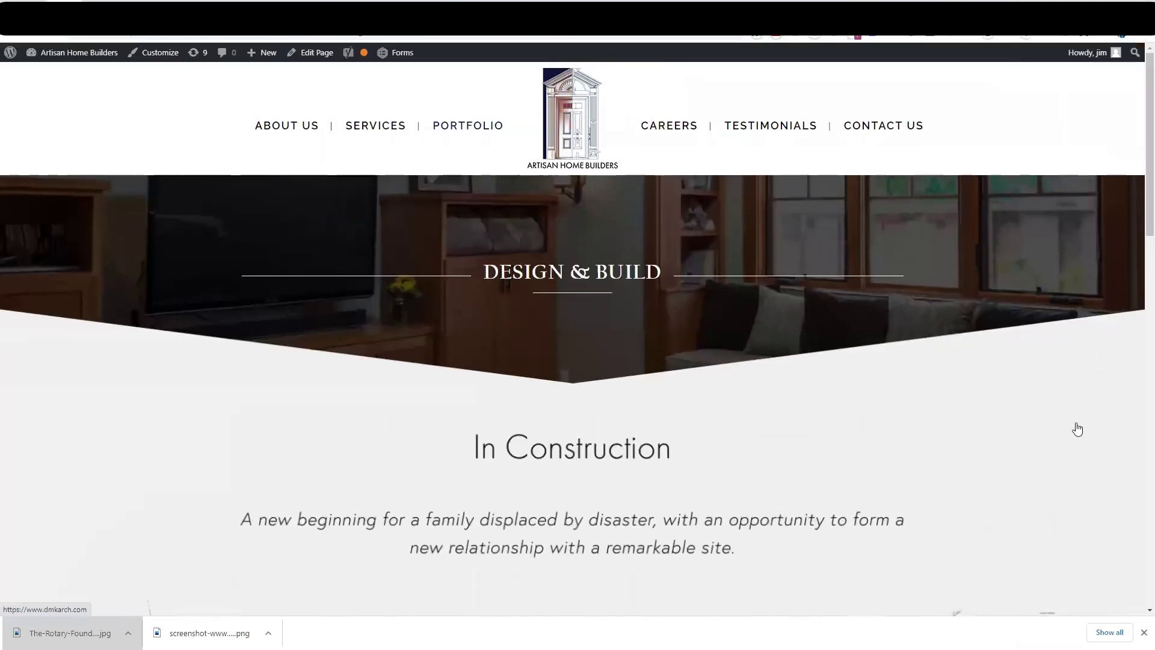
pyautogui.scroll(-10, 1077, 428)
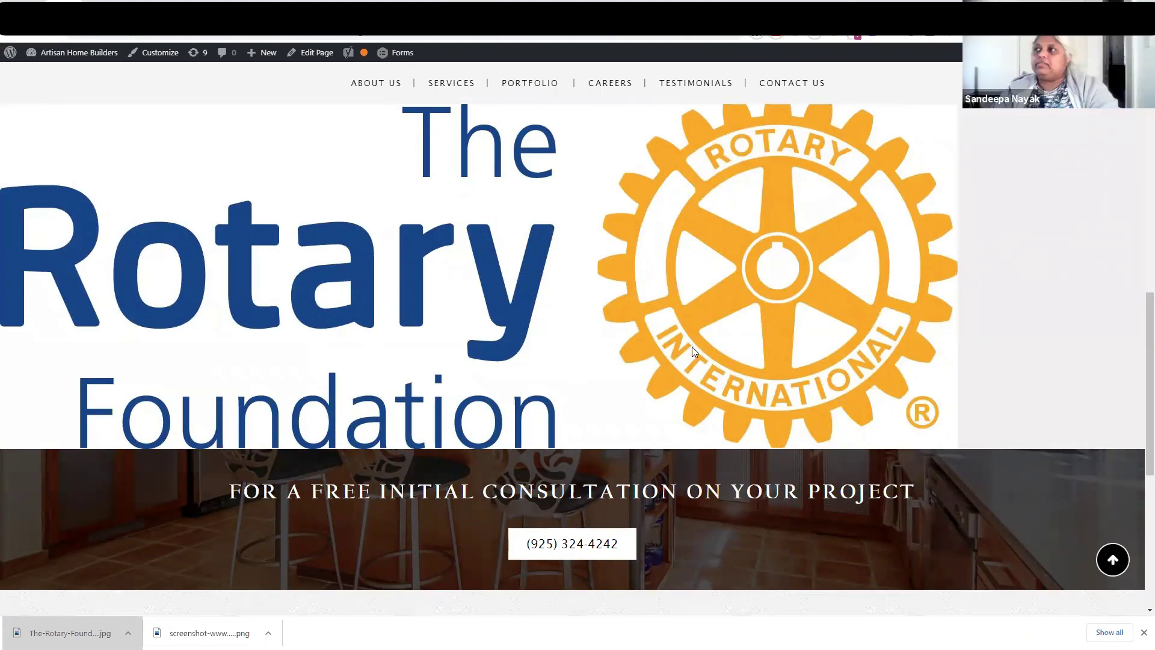
pyautogui.click(310, 54)
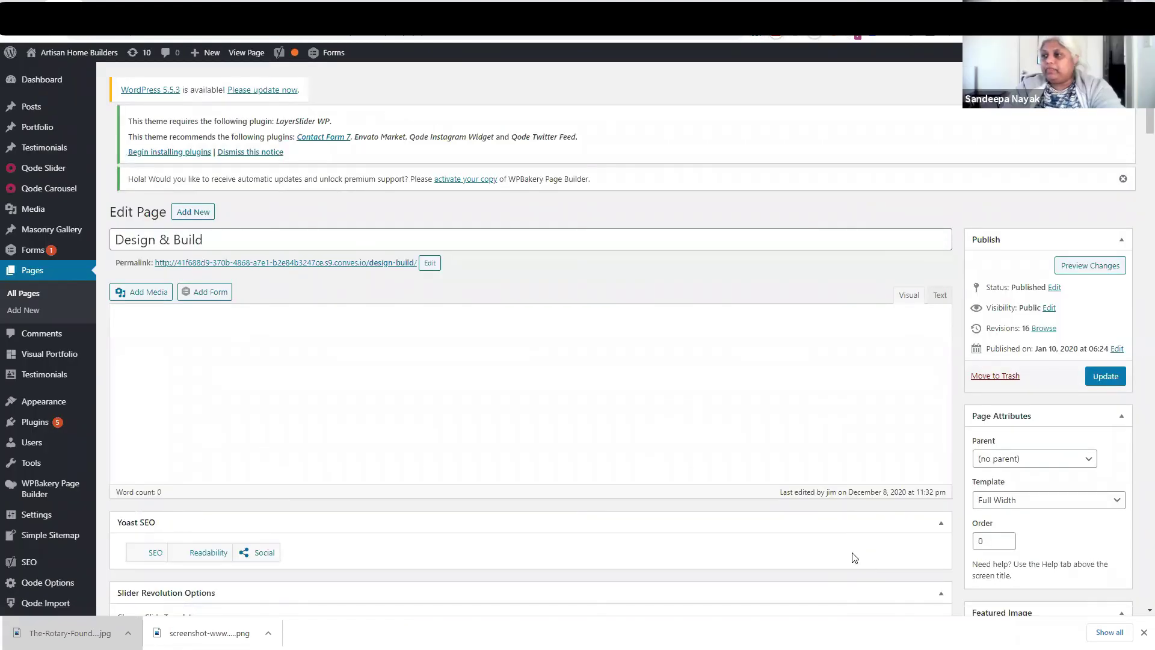
# Delete the second WPBakery row holding the Rotary logo and update the Design & Build page.
pyautogui.scroll(-7, 855, 558)
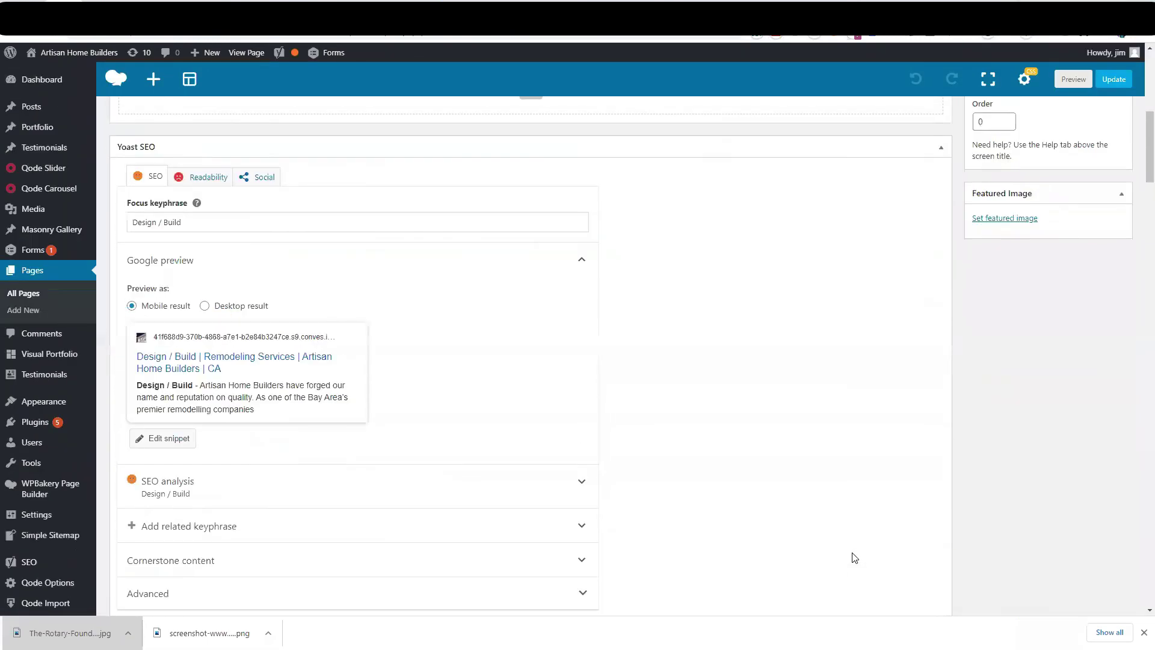
pyautogui.scroll(2, 891, 395)
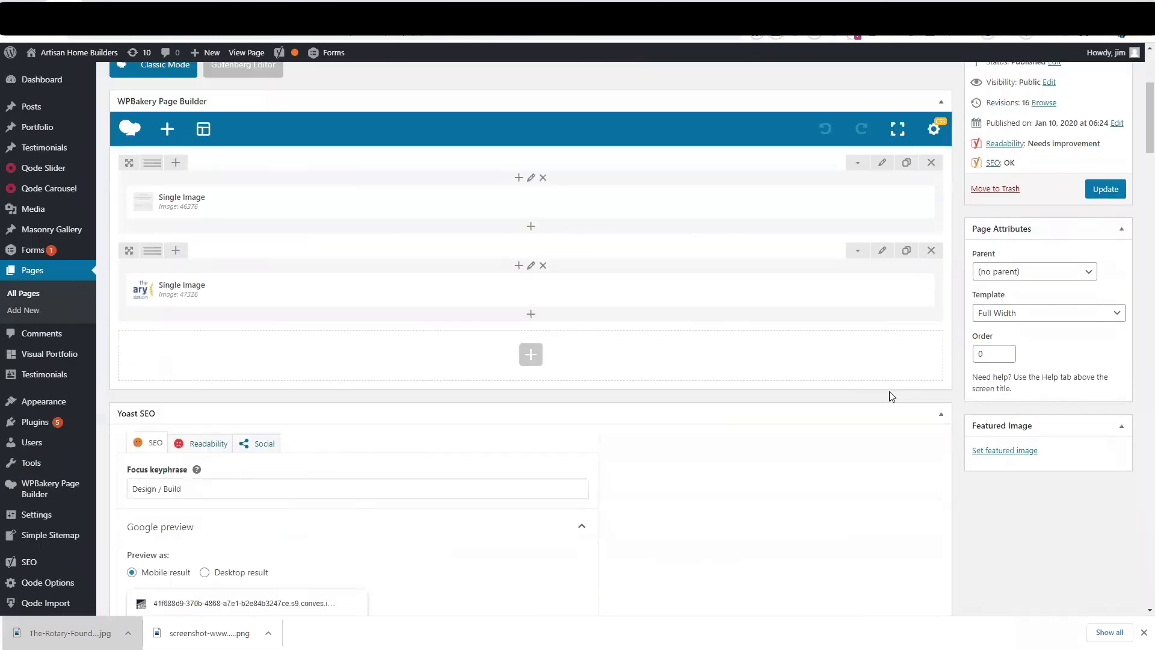
pyautogui.click(932, 251)
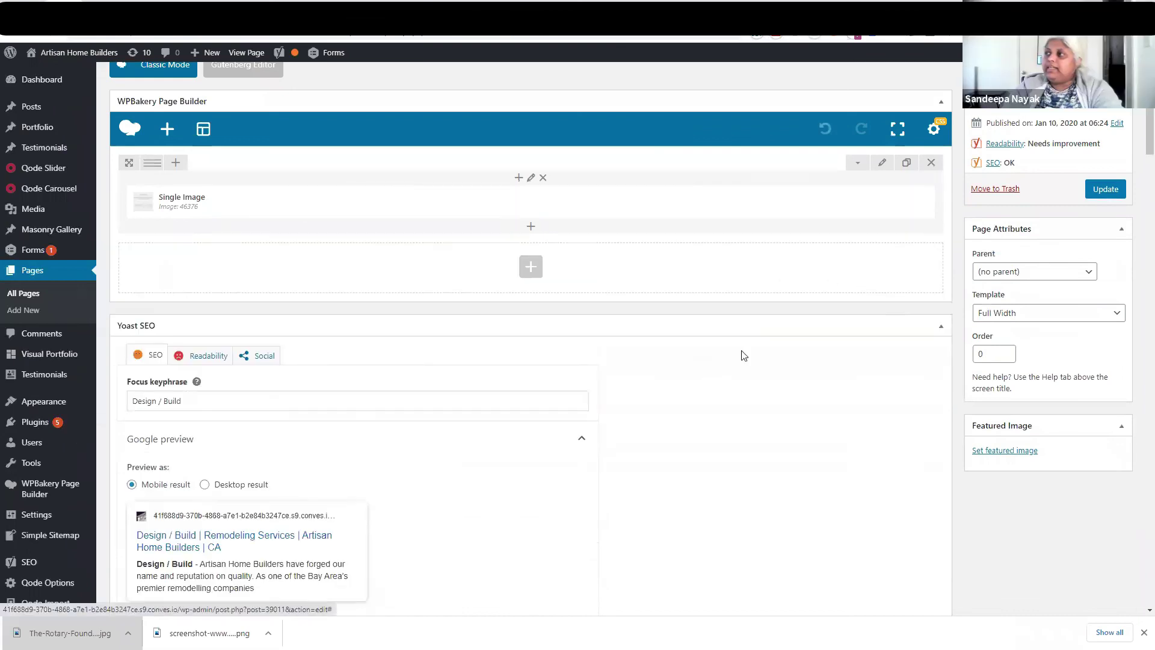
pyautogui.click(1124, 190)
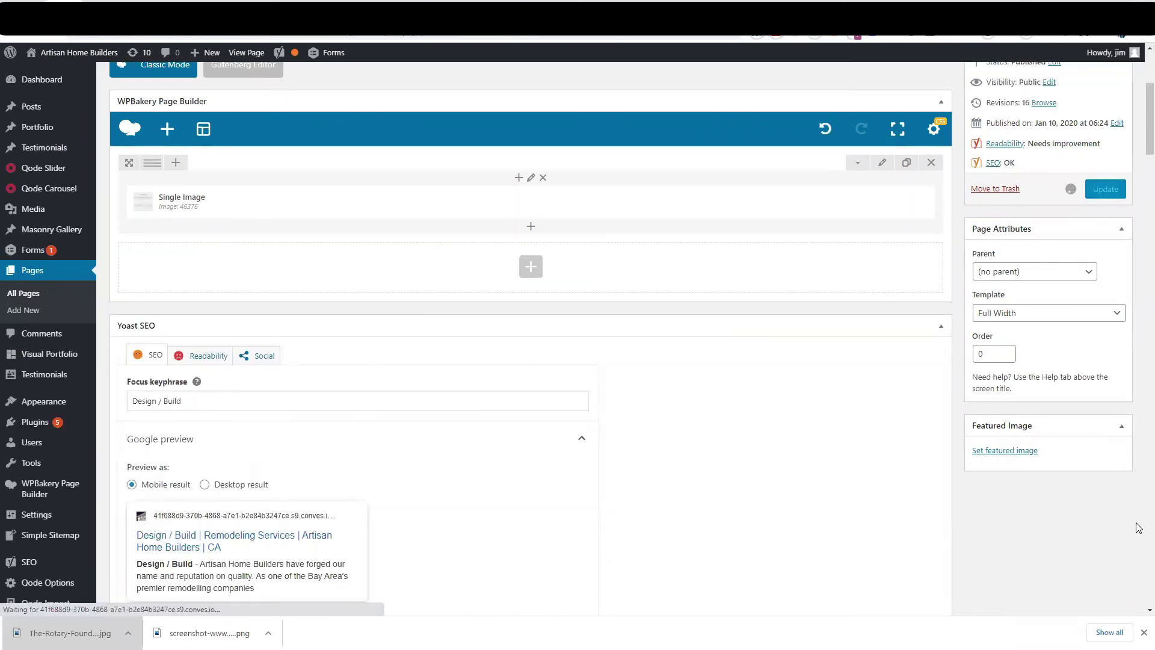